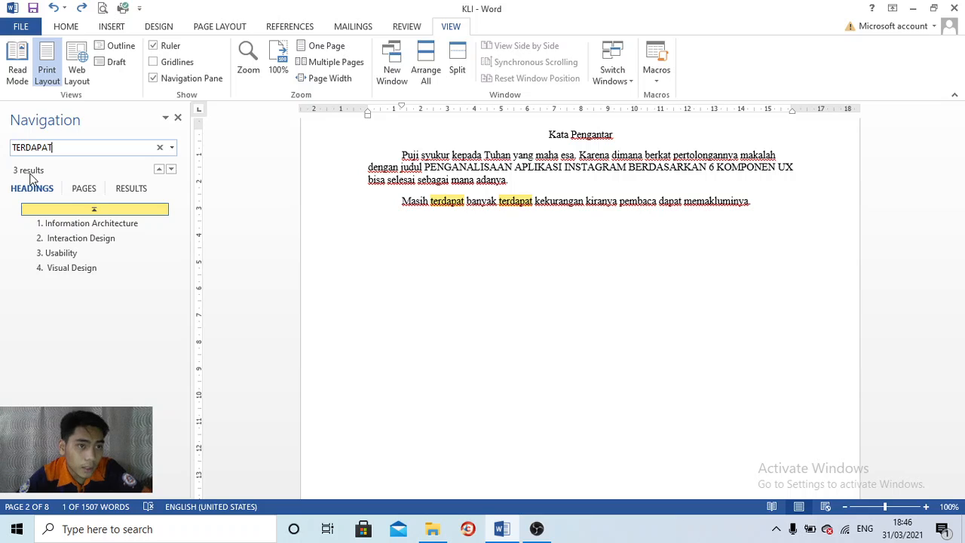
Replace all occurrences of TERDAPAT with AKU throughout the document.
left_click_drag(959, 180, 959, 125)
left_click(159, 148)
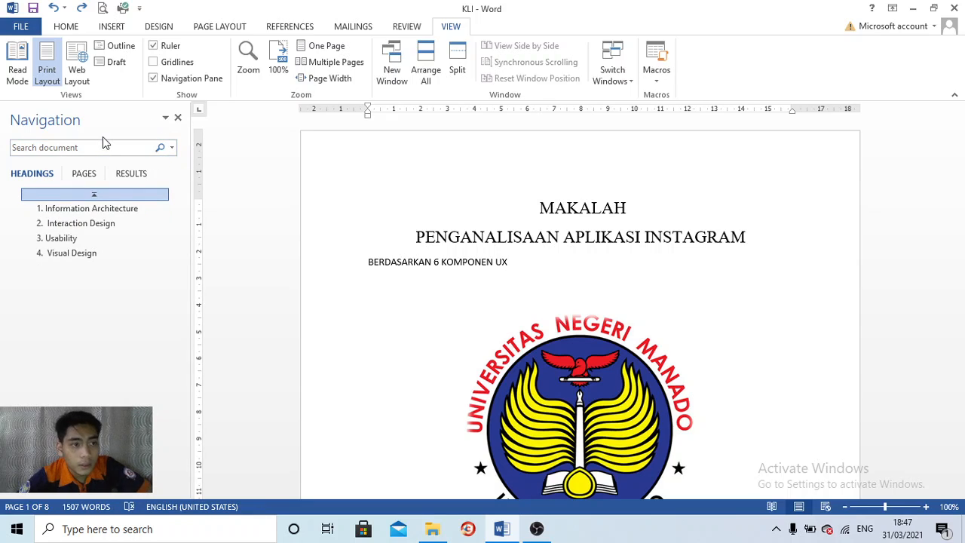
left_click(172, 149)
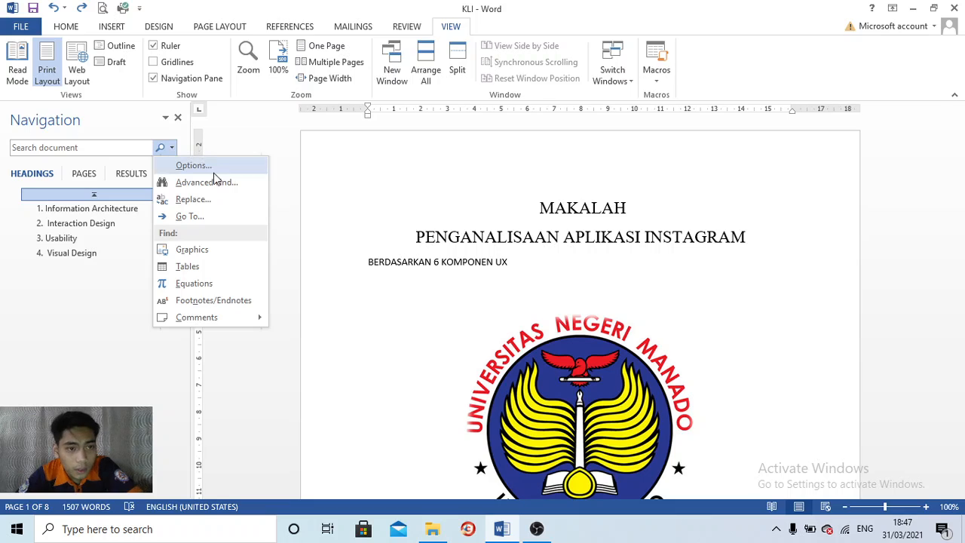
left_click(193, 199)
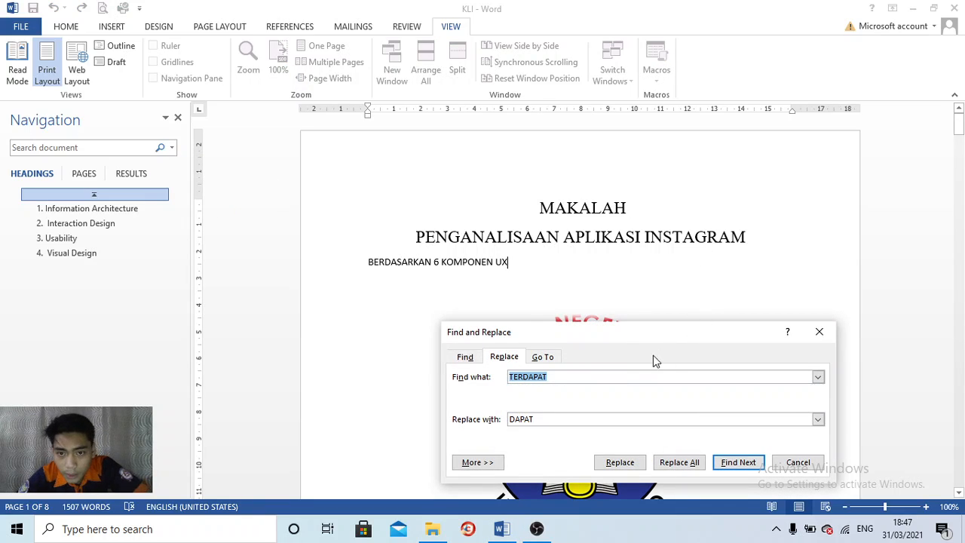
left_click_drag(581, 419, 499, 419)
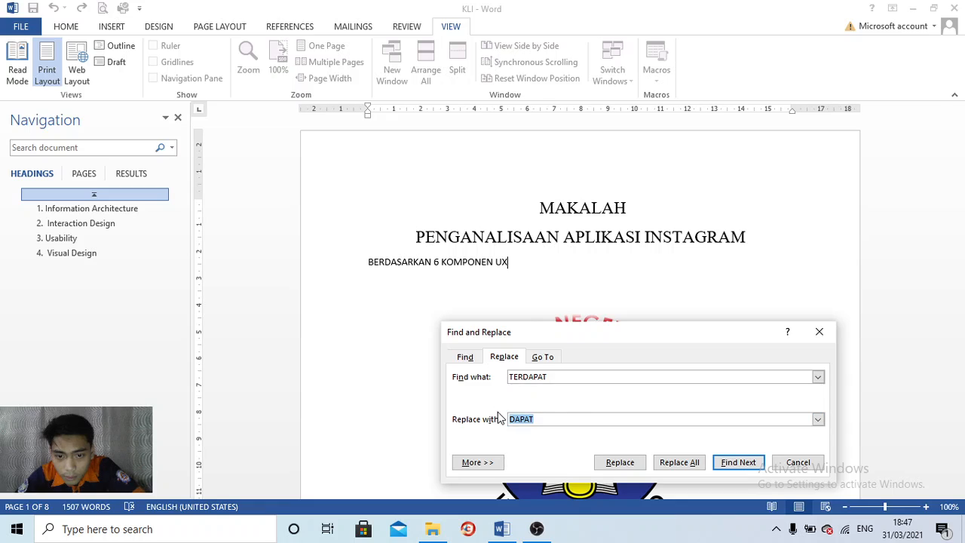
key("BackSpace")
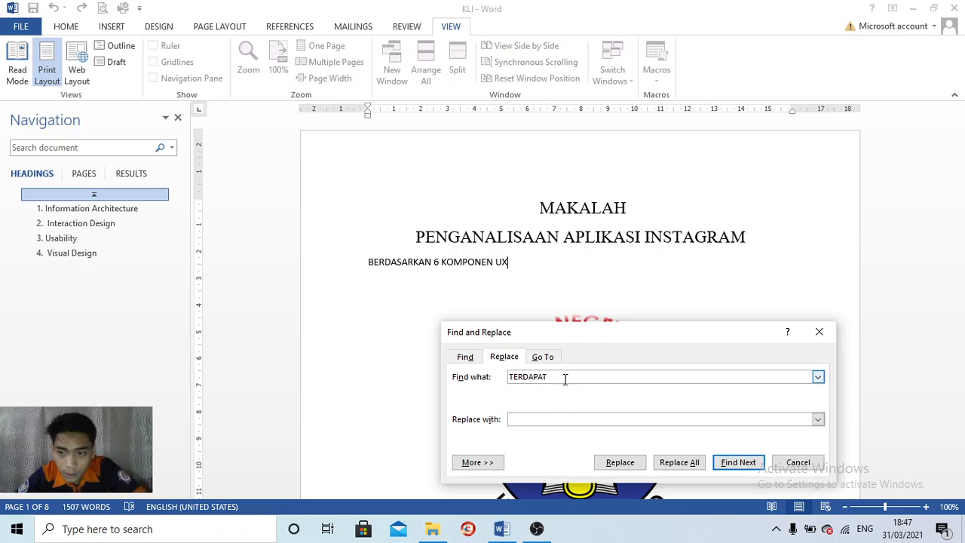
left_click(569, 418)
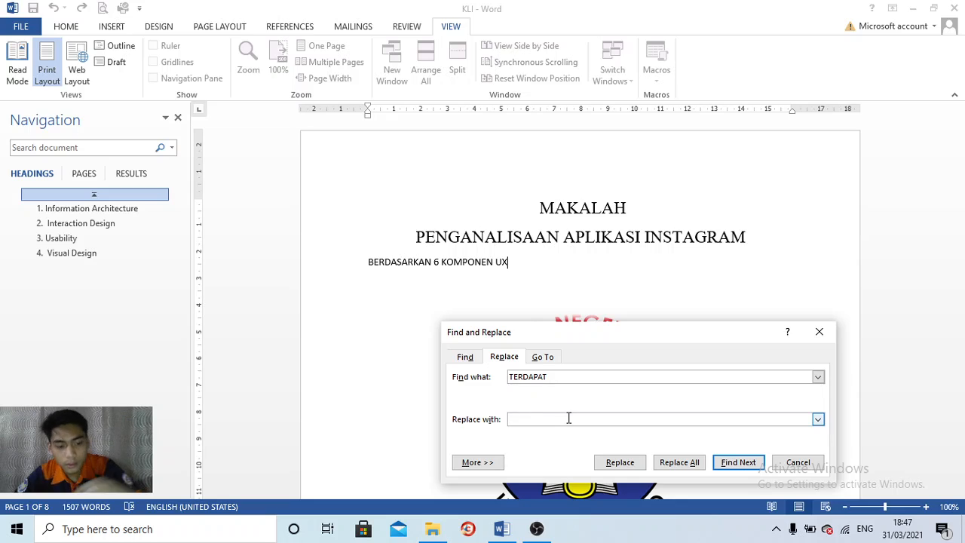
type("AKU")
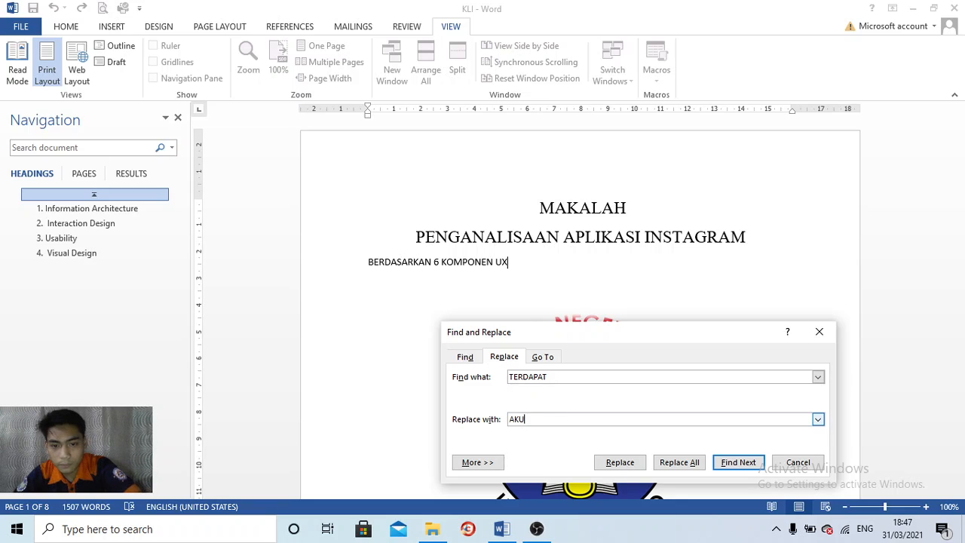
left_click(686, 464)
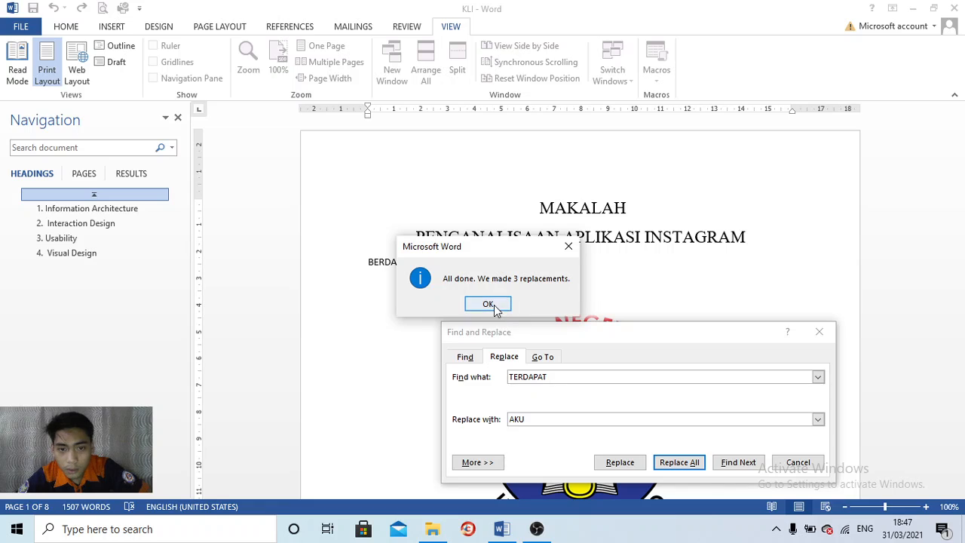
left_click(487, 304)
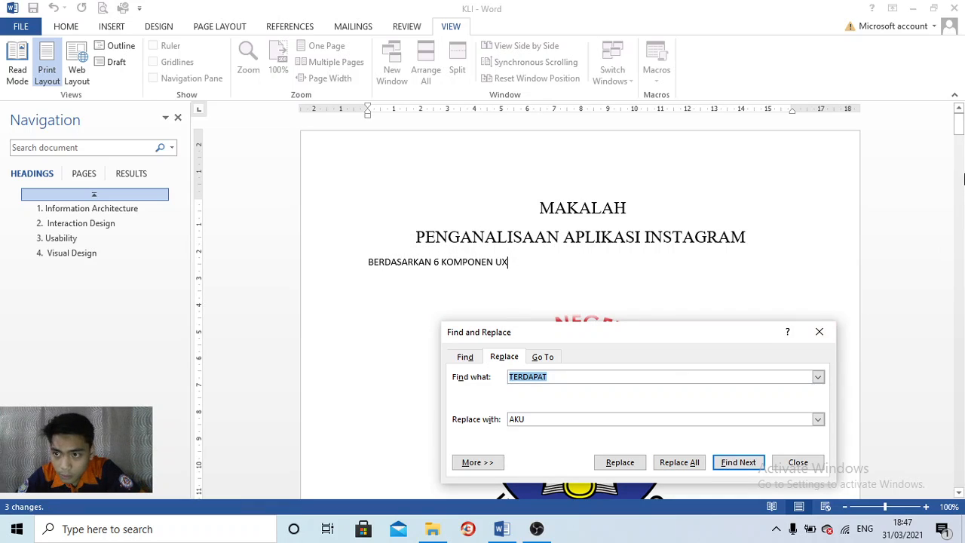
Check the replaced words in the second Kata Pengantar paragraph and close Find and Replace.
left_click_drag(958, 130, 959, 175)
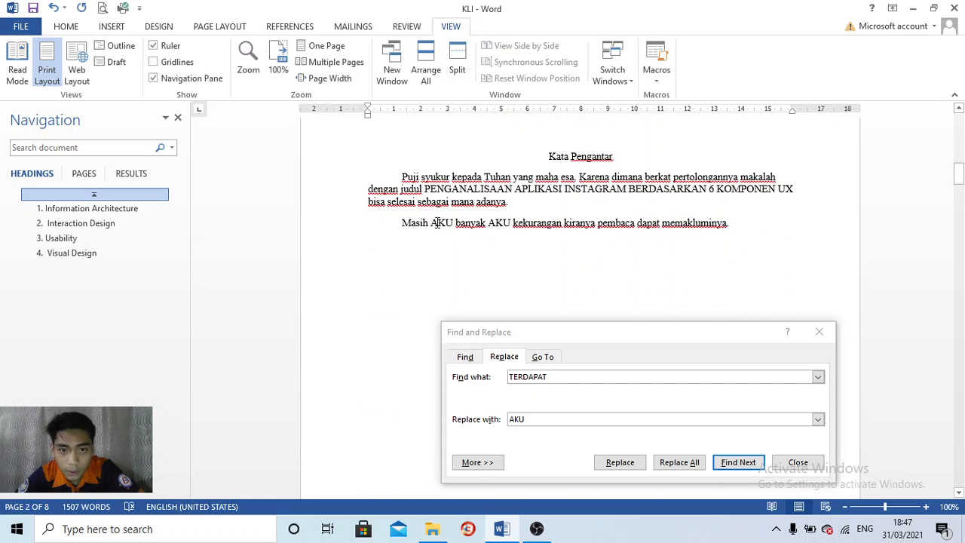
left_click_drag(431, 222, 513, 221)
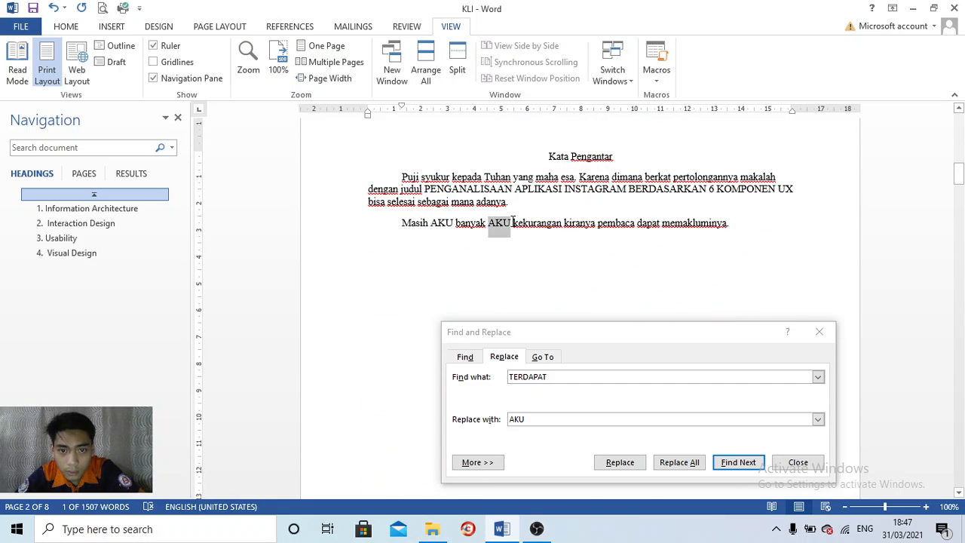
left_click(604, 419)
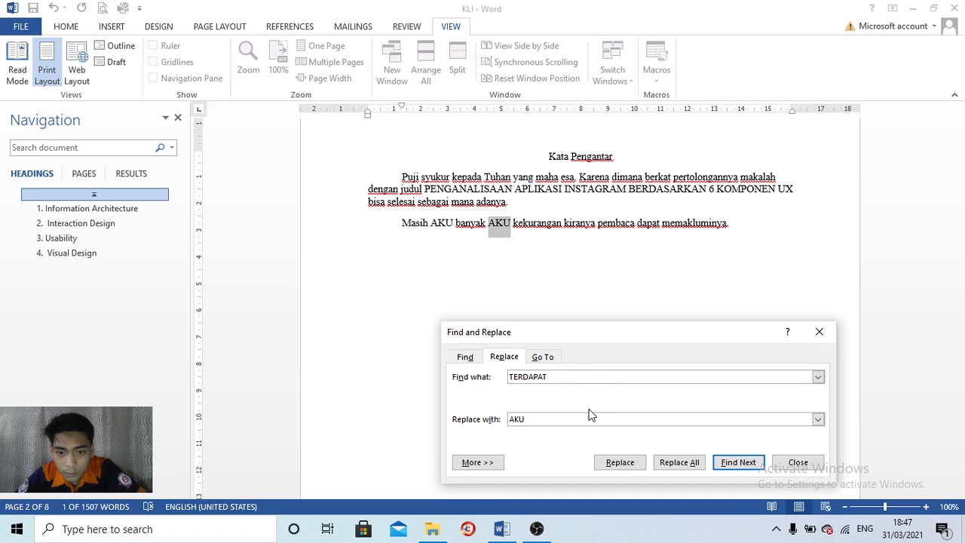
left_click(819, 332)
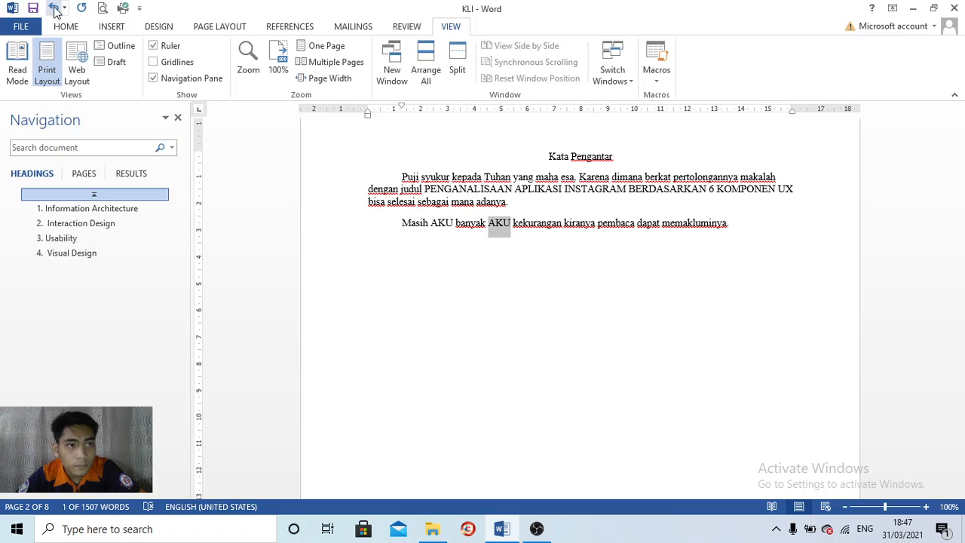
Undo the word replacement and the preceding formatting changes to the title line "BERDASARKAN 6 KOMPONEN UX".
left_click(53, 8)
left_click(53, 8)
left_click(53, 7)
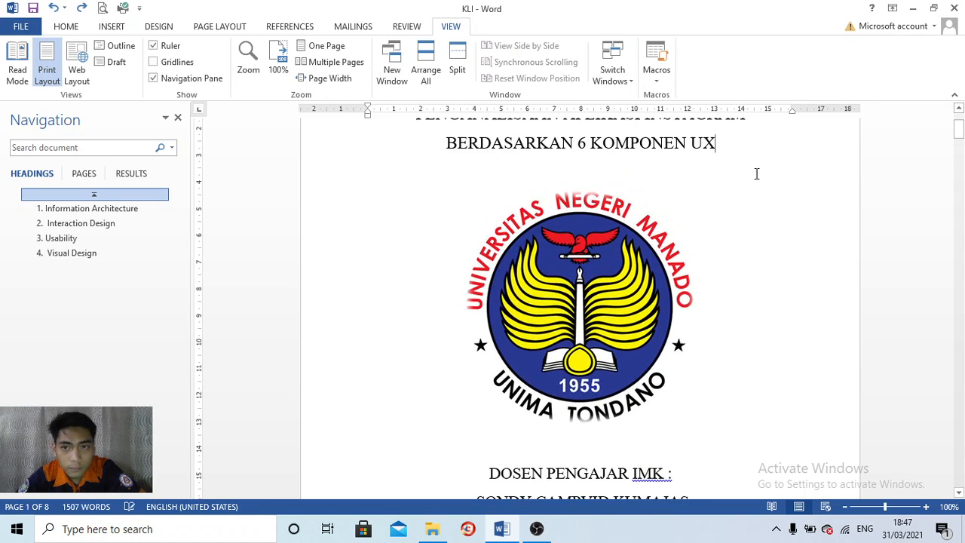
scroll(764, 173, "up", 2)
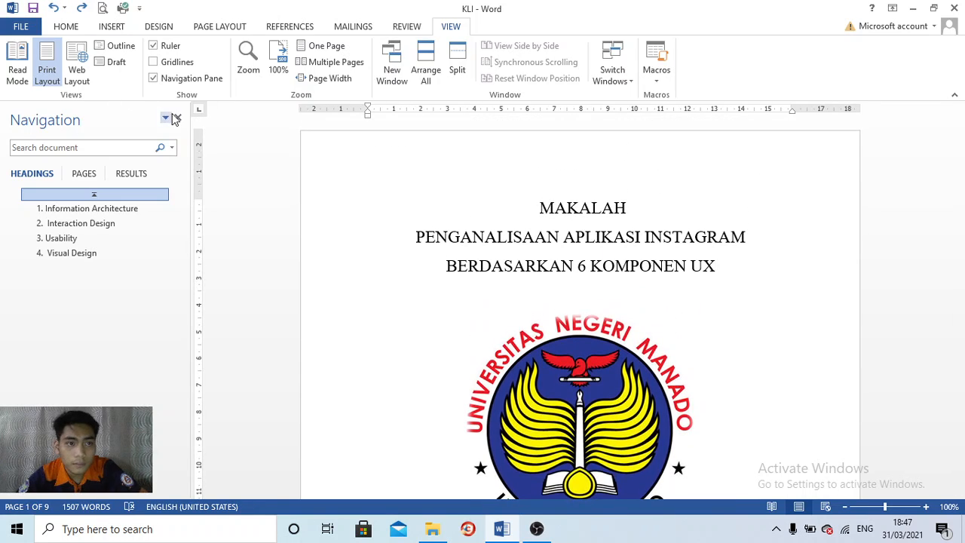
Increase the left indent of the first Kata Pengantar paragraph by three levels.
left_click(494, 196)
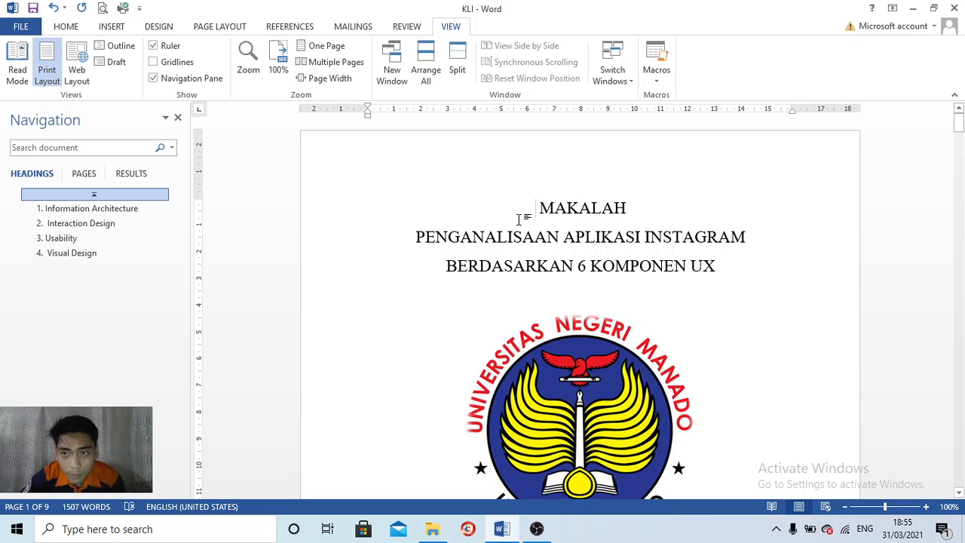
scroll(445, 197, "down", 1)
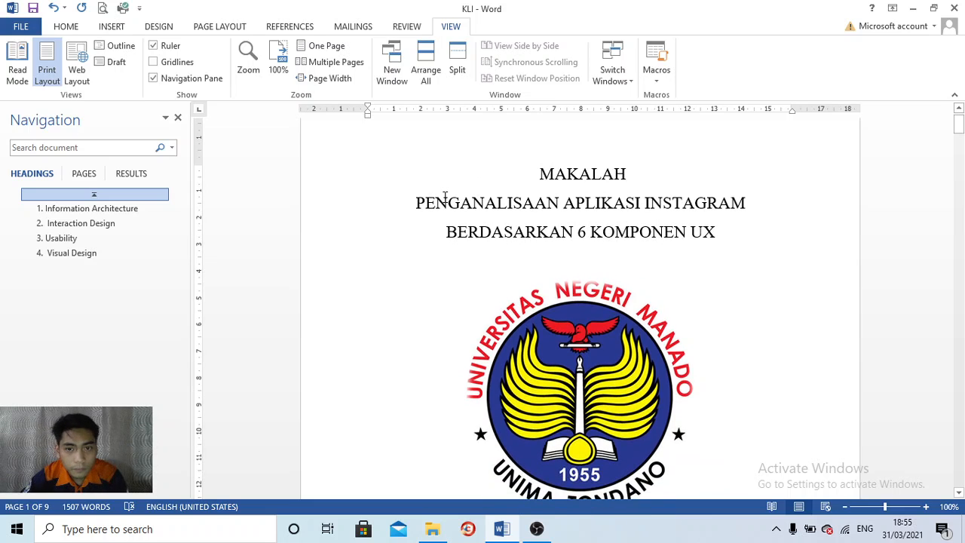
scroll(445, 197, "down", 6)
scroll(446, 196, "up", 2)
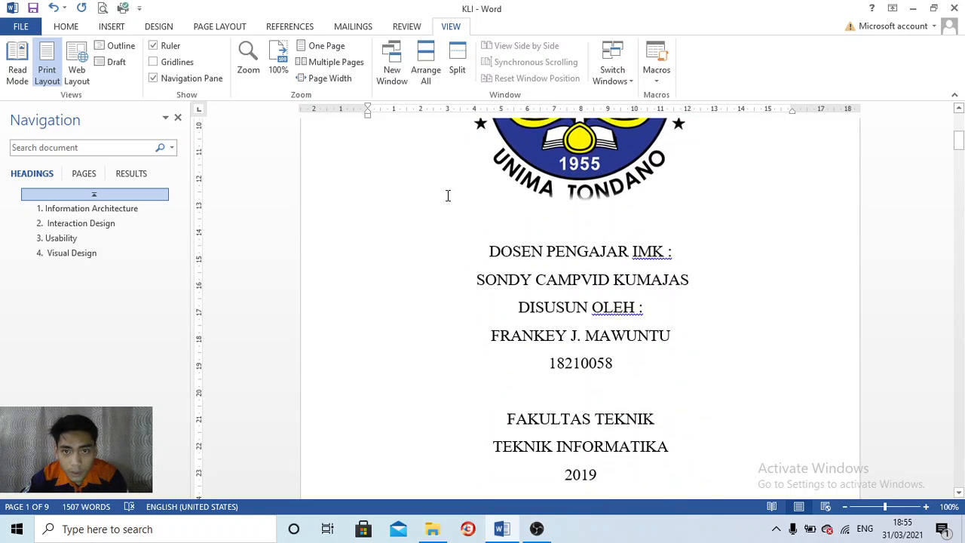
scroll(448, 196, "down", 12)
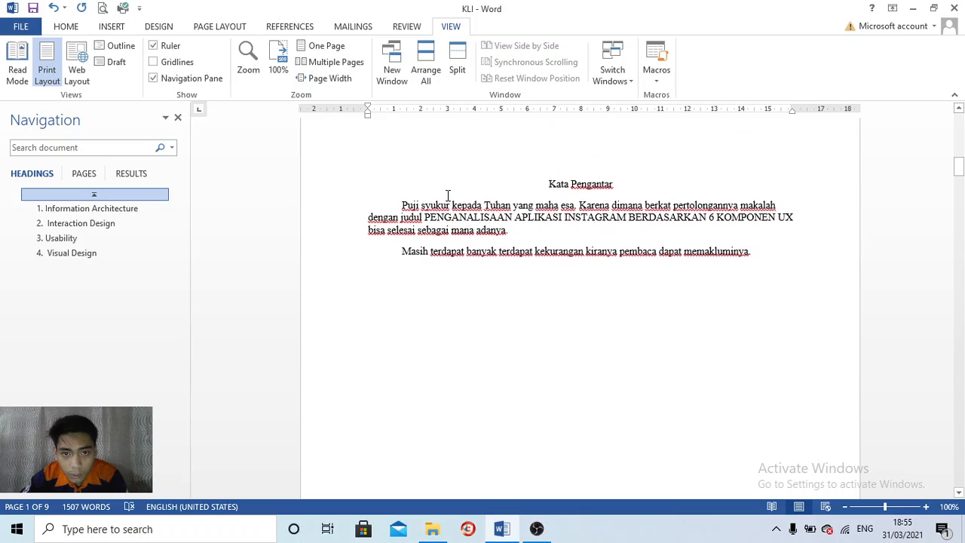
scroll(446, 197, "up", 1)
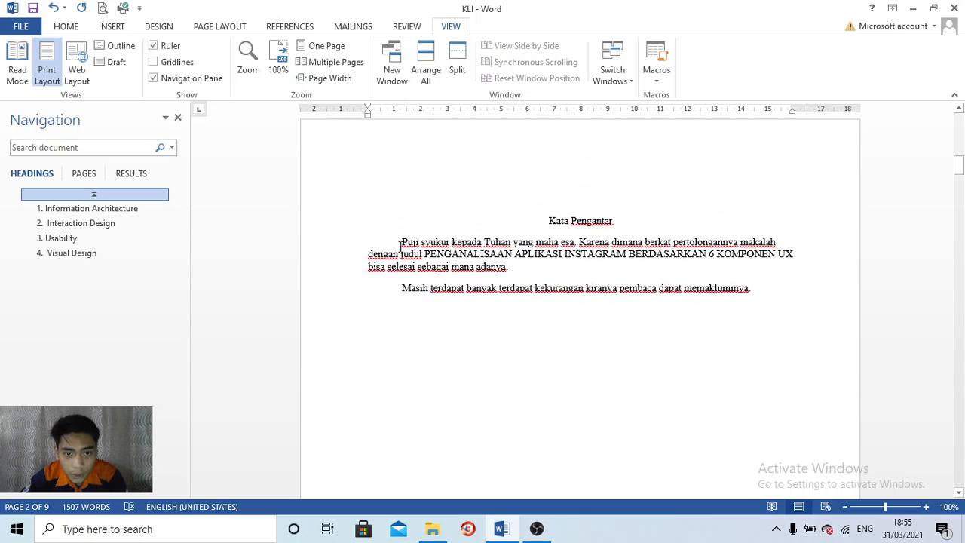
left_click(368, 254)
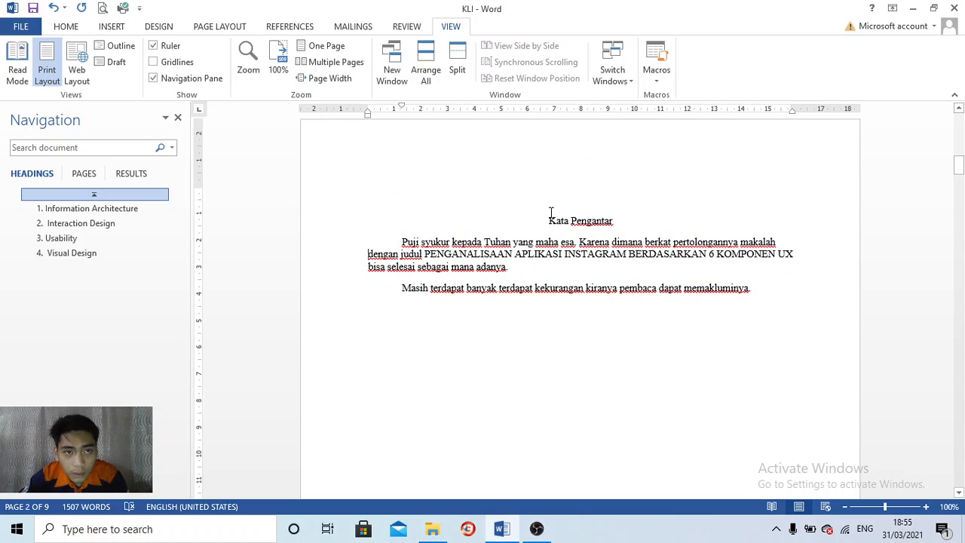
left_click(68, 28)
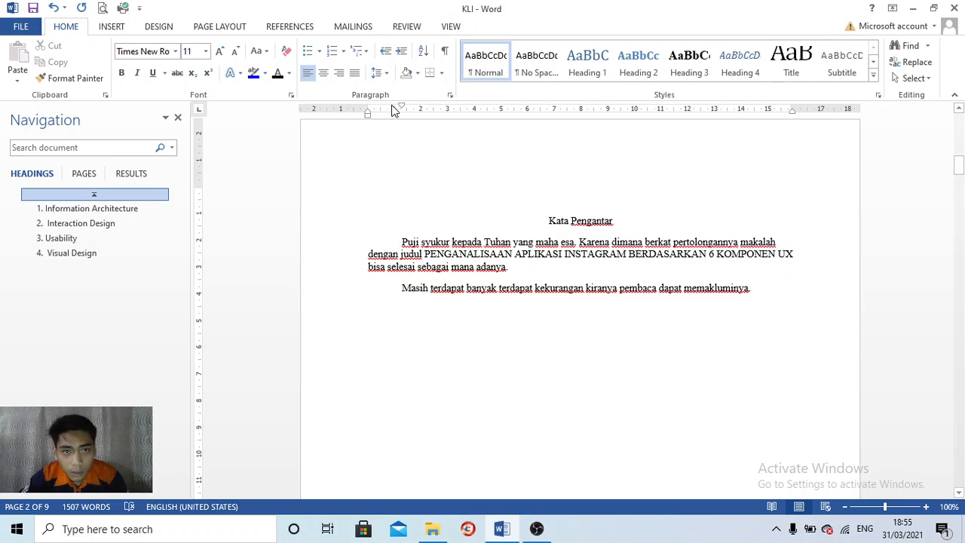
left_click(401, 52)
left_click(402, 52)
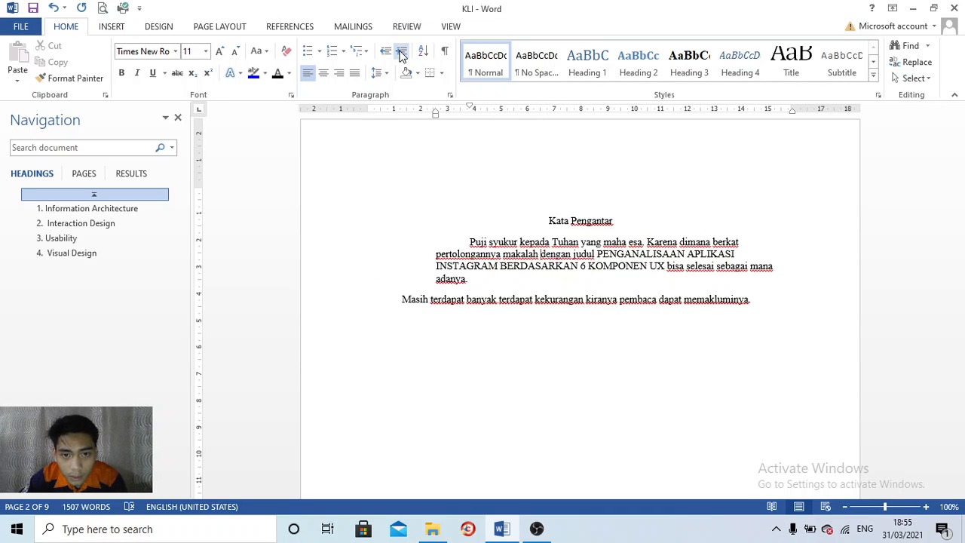
left_click(402, 52)
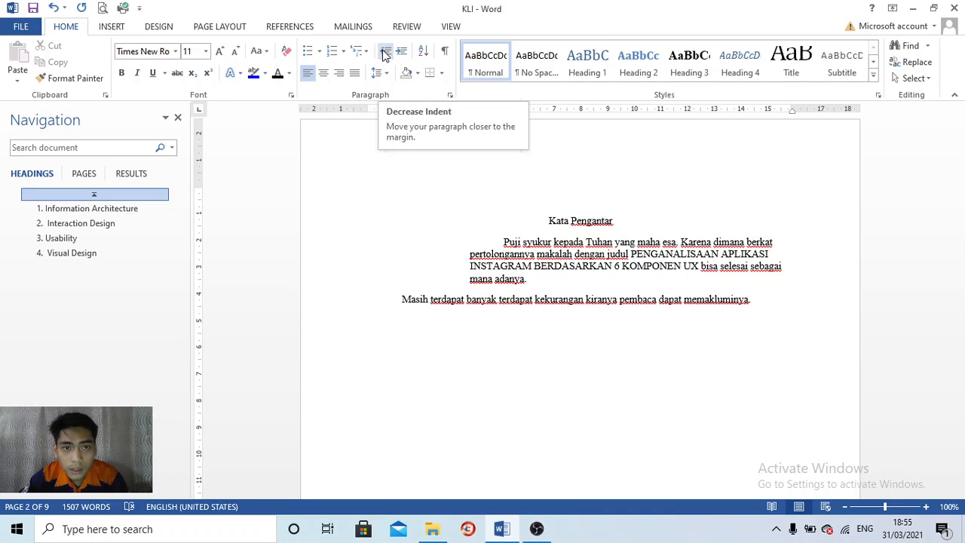
Decrease the indent of the first Kata Pengantar paragraph by three levels, back to the page margin.
left_click(385, 52)
left_click(385, 52)
left_click(385, 52)
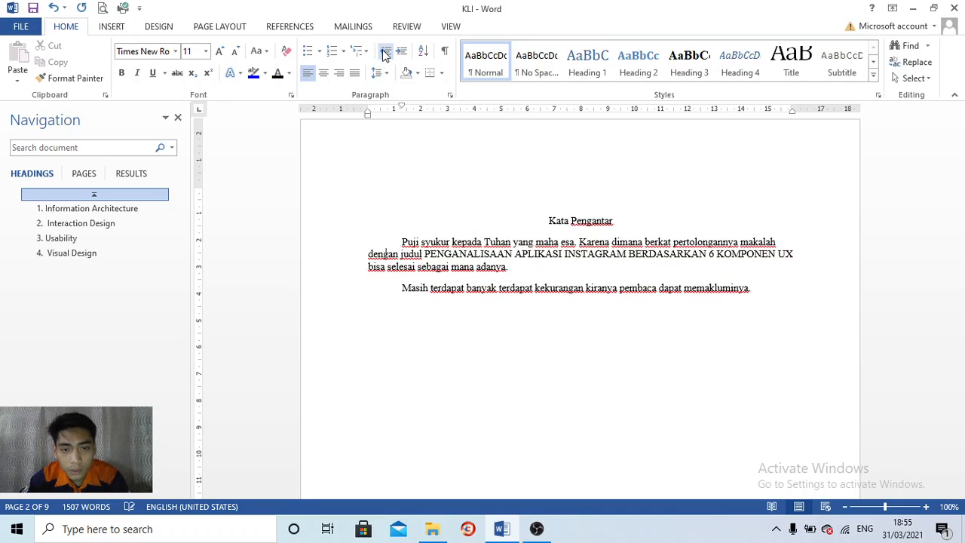
left_click(385, 52)
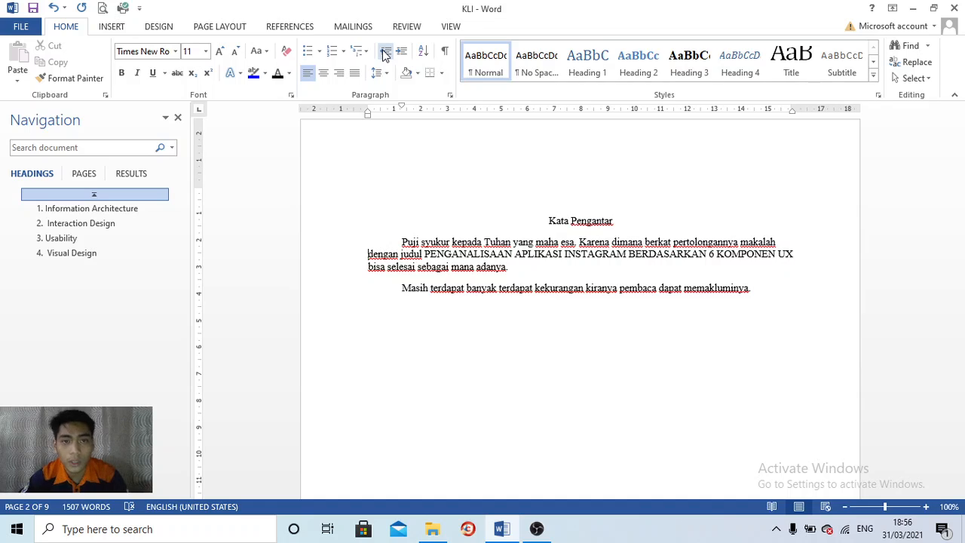
left_click(390, 242)
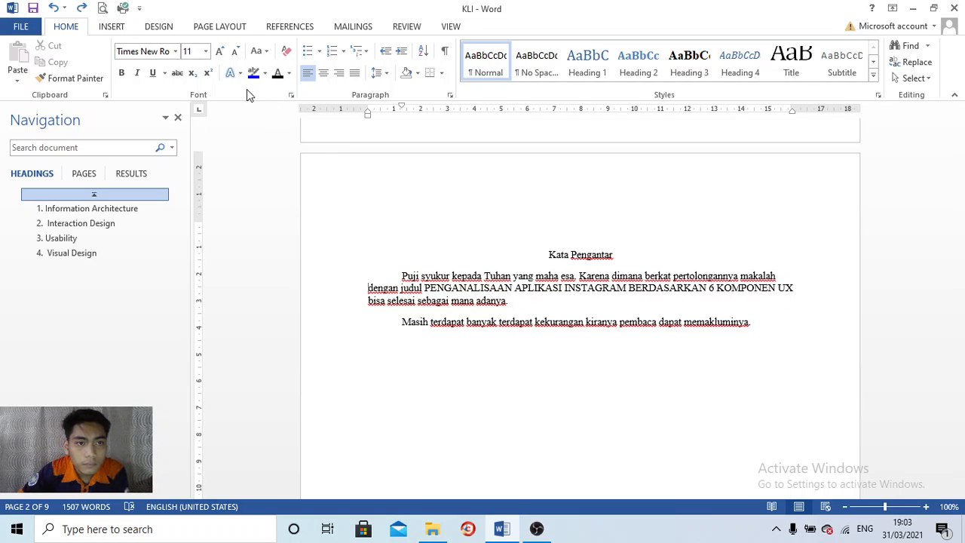
Close the Navigation pane and insert a Text Wrapping break after "website" in the first Latar Belakang paragraph.
left_click(178, 119)
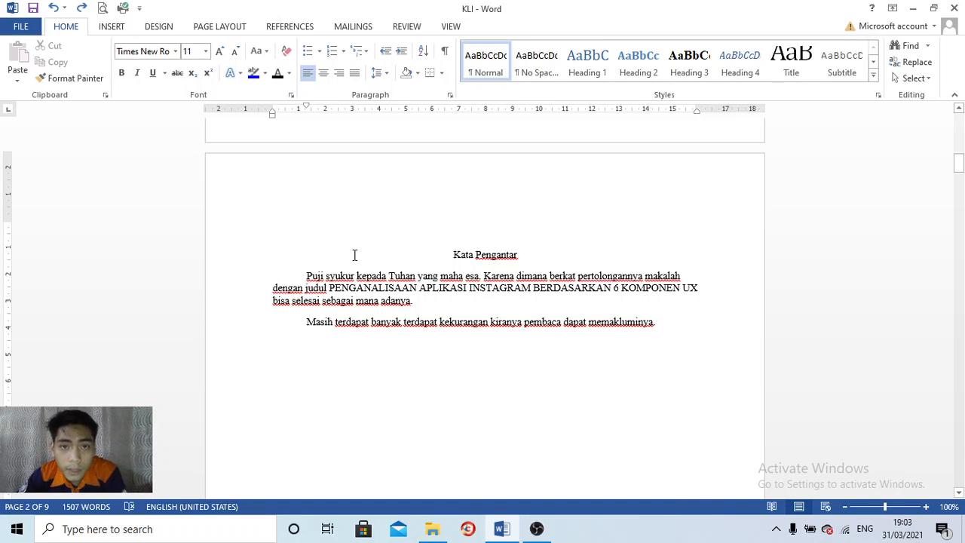
scroll(357, 260, "down", 8)
scroll(357, 260, "down", 10)
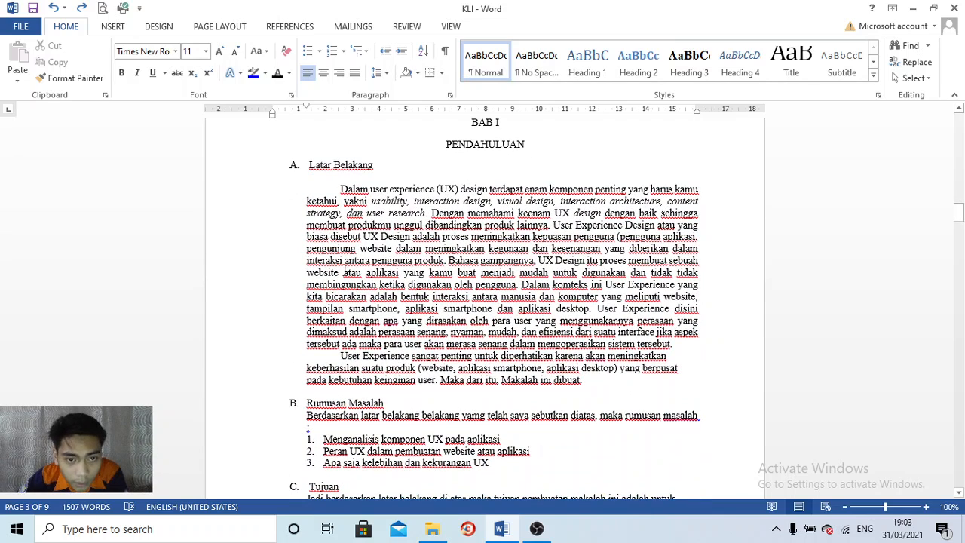
left_click(366, 275)
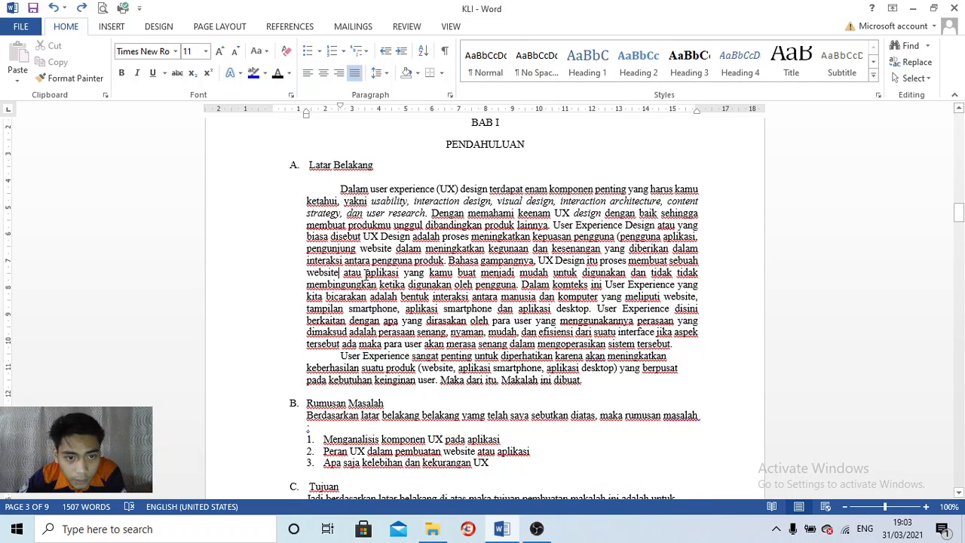
left_click(240, 30)
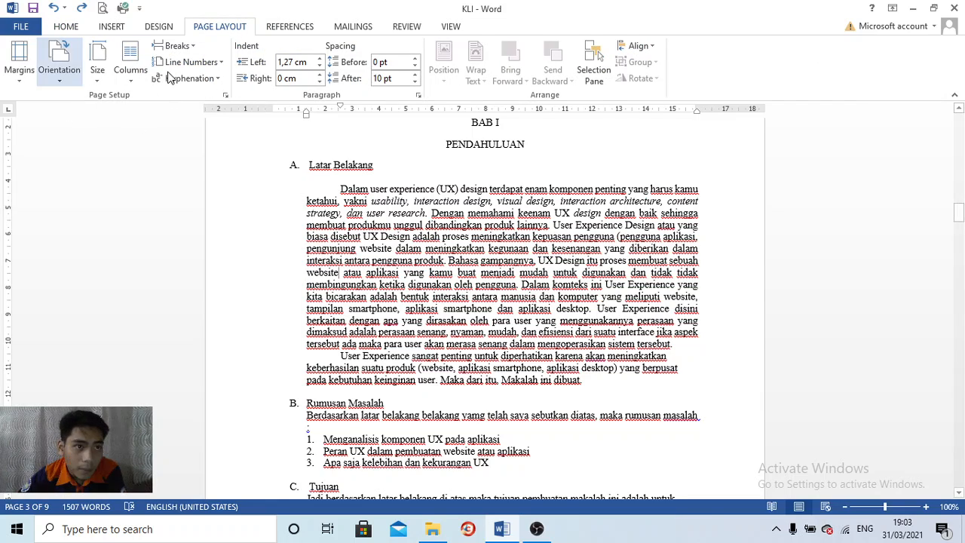
left_click(177, 46)
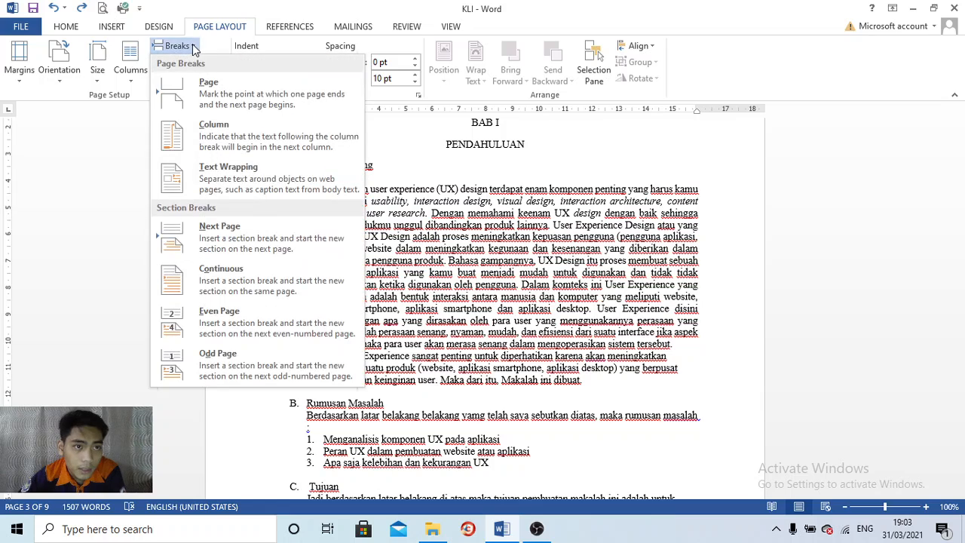
left_click(282, 186)
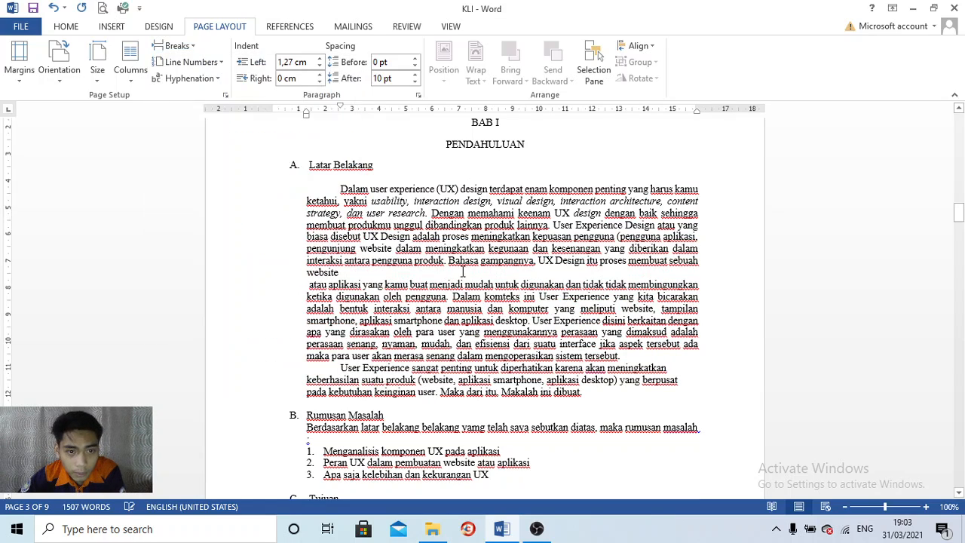
left_click(343, 273)
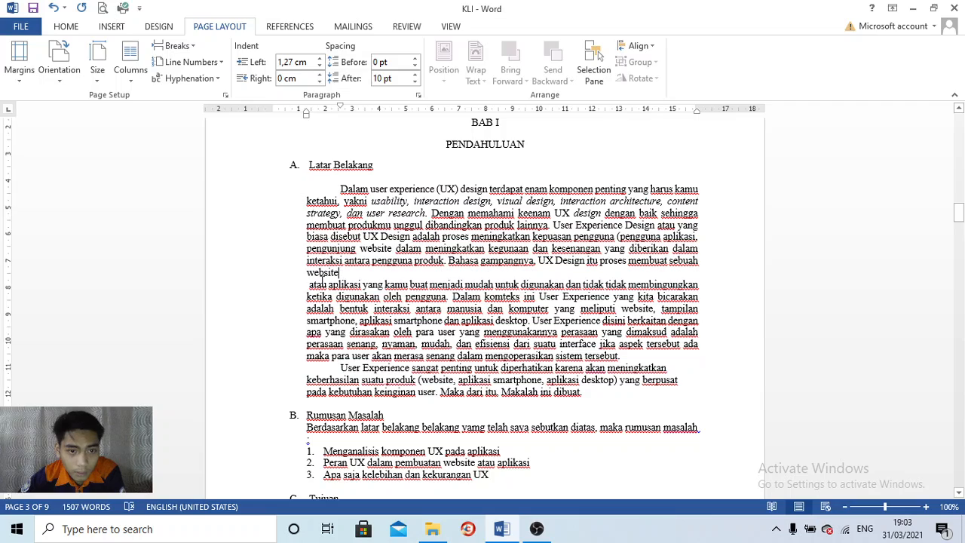
left_click(312, 282)
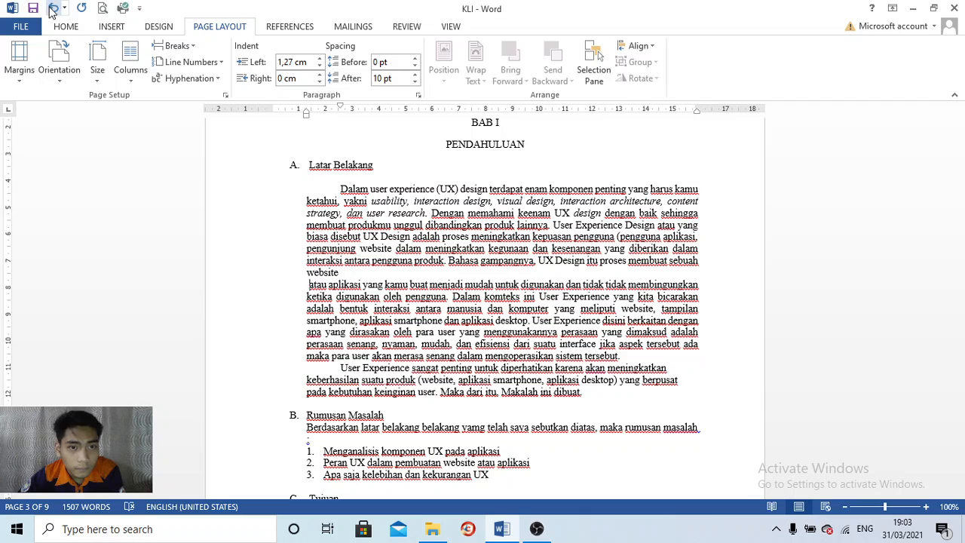
Undo the Text Wrapping break inserted after "website" in the first Latar Belakang paragraph.
left_click(53, 9)
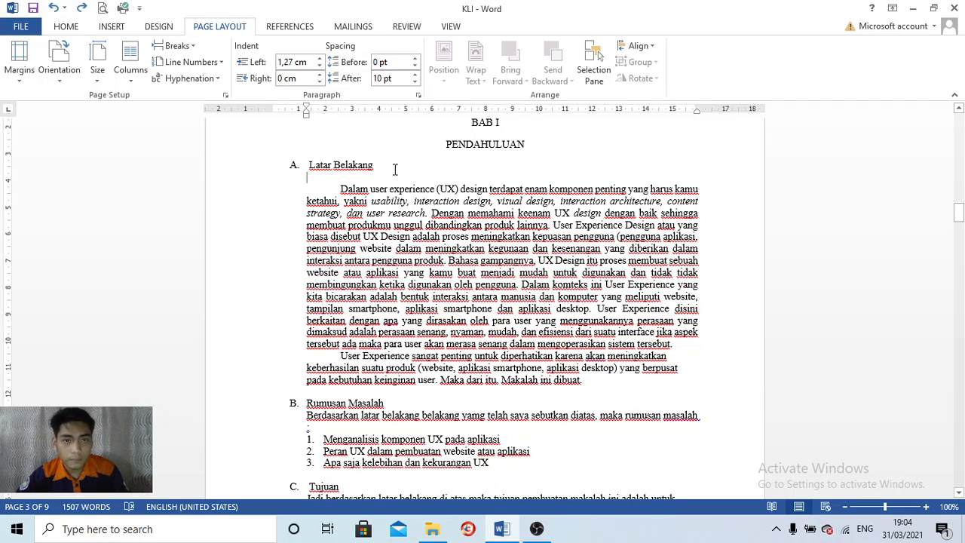
key("BackSpace")
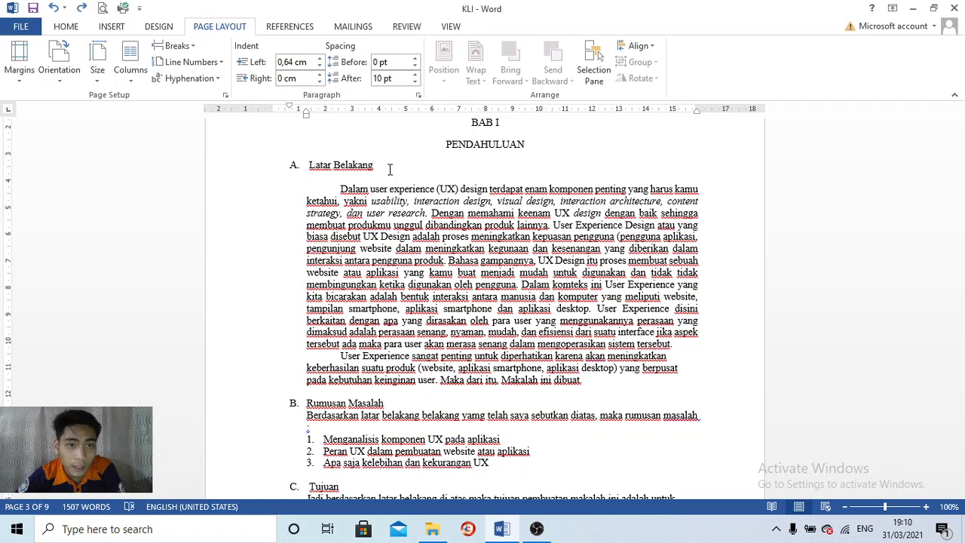
Set the line spacing of the "Latar Belakang" heading to 2,5.
left_click(65, 28)
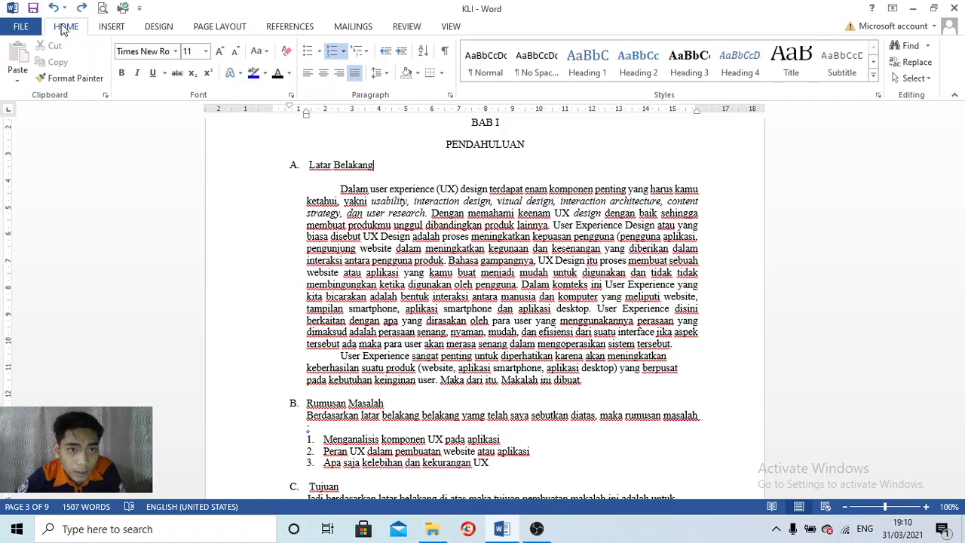
left_click(379, 78)
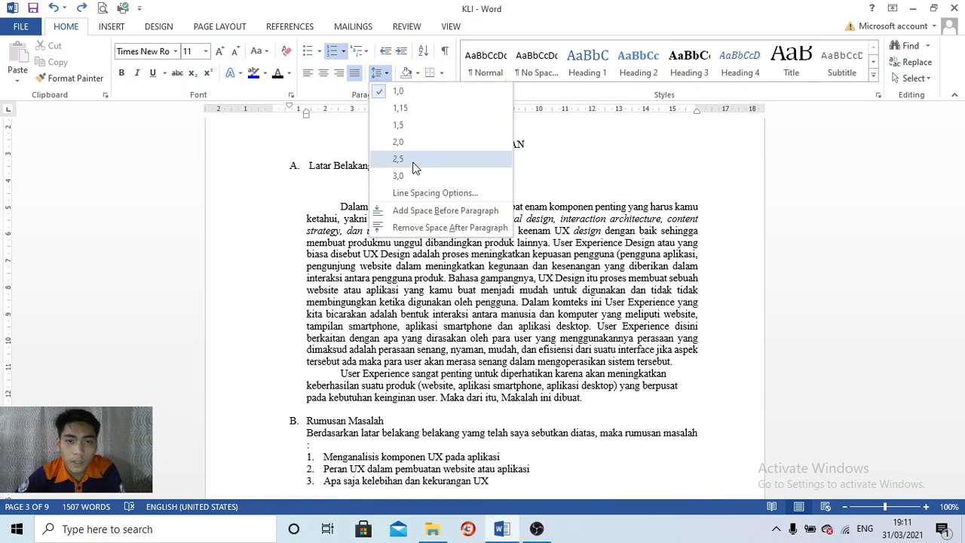
key("Escape")
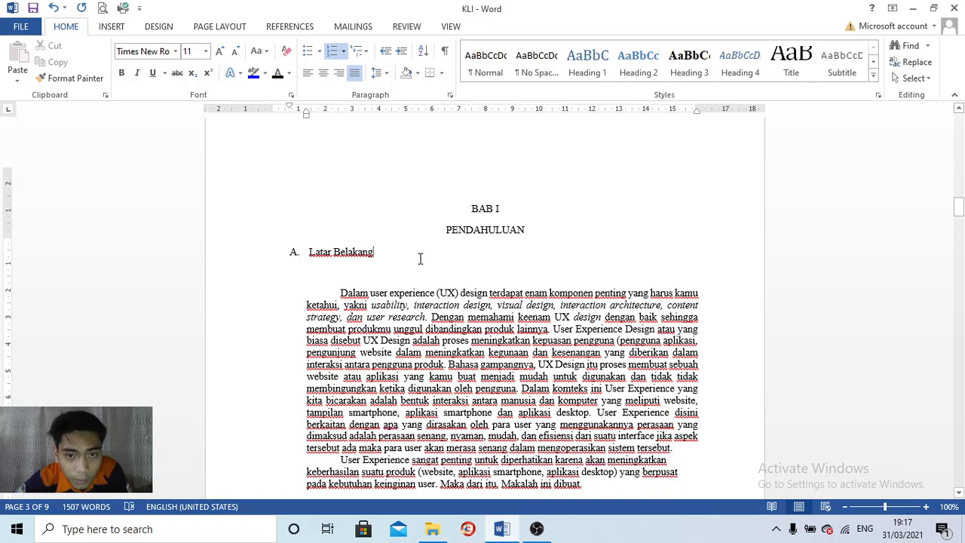
Increase the spacing after the first Kata Pengantar paragraph to 60 pt.
scroll(421, 259, "up", 10)
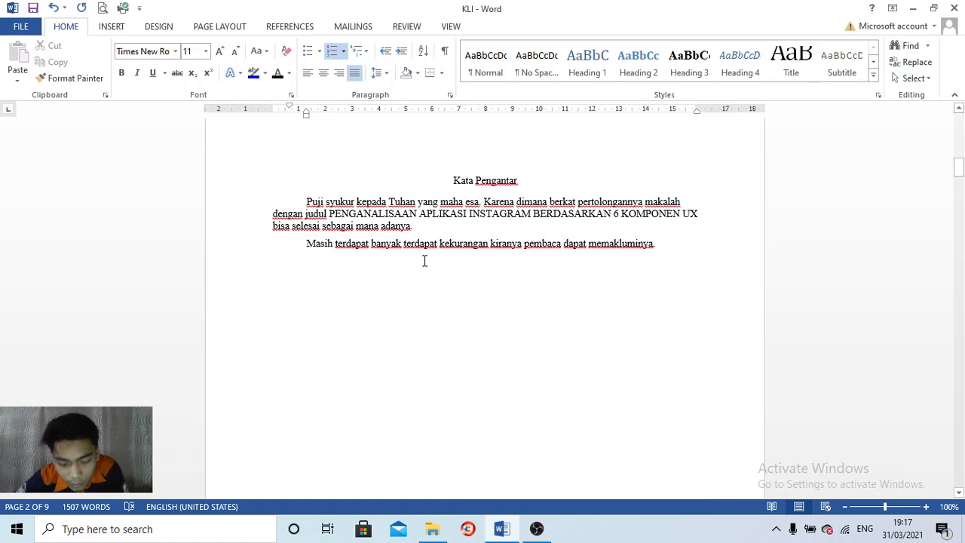
scroll(424, 260, "up", 1)
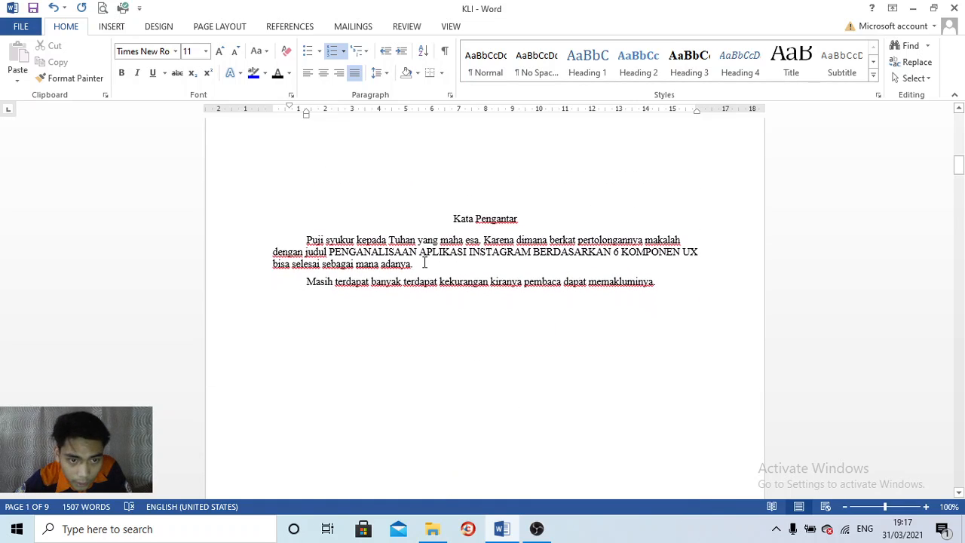
left_click(270, 250)
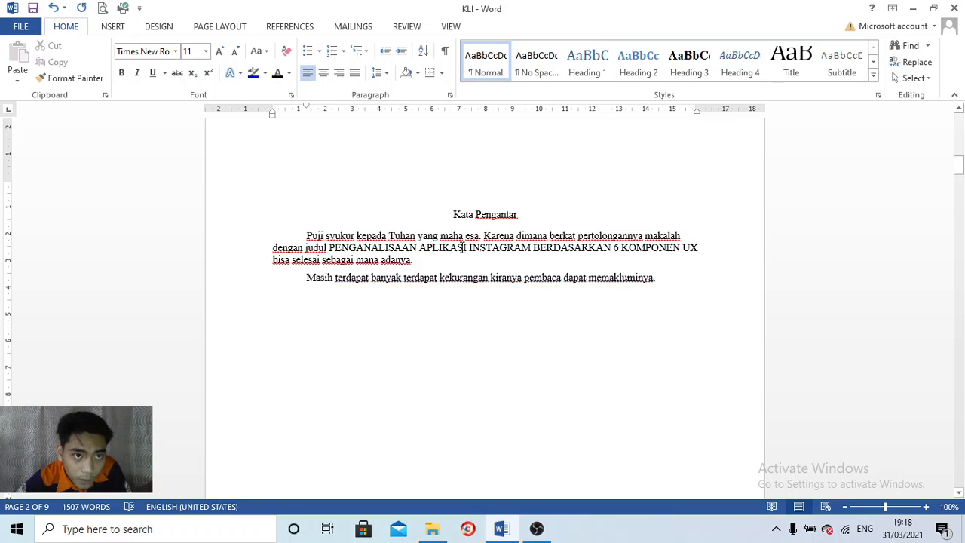
left_click(226, 28)
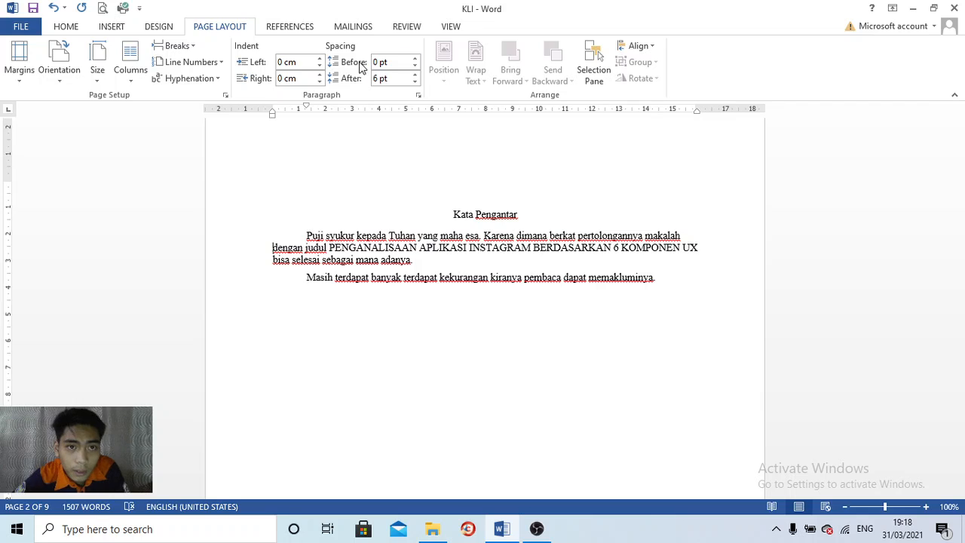
left_click(415, 74)
left_click(415, 75)
left_click(415, 74)
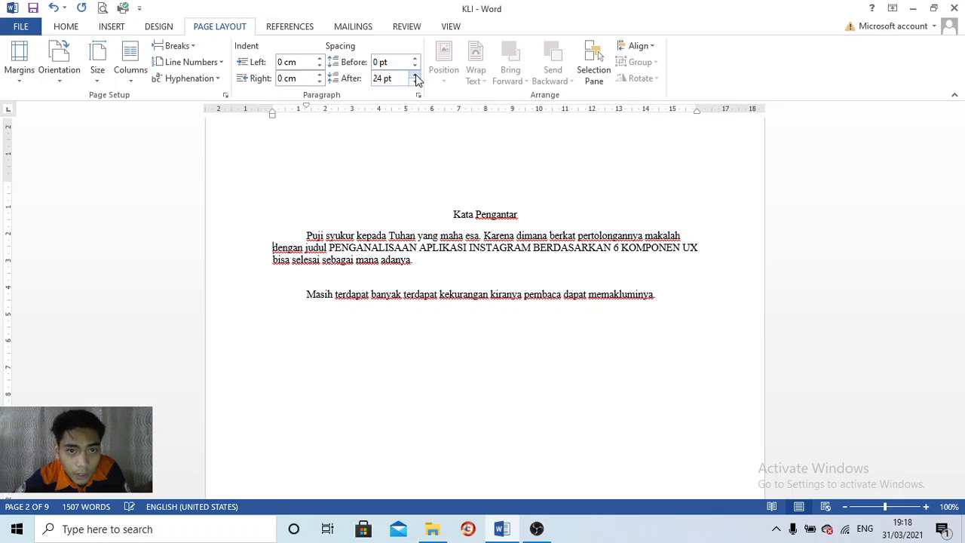
left_click(415, 75)
left_click(414, 76)
left_click(414, 75)
left_click(414, 75)
left_click(415, 75)
left_click(415, 75)
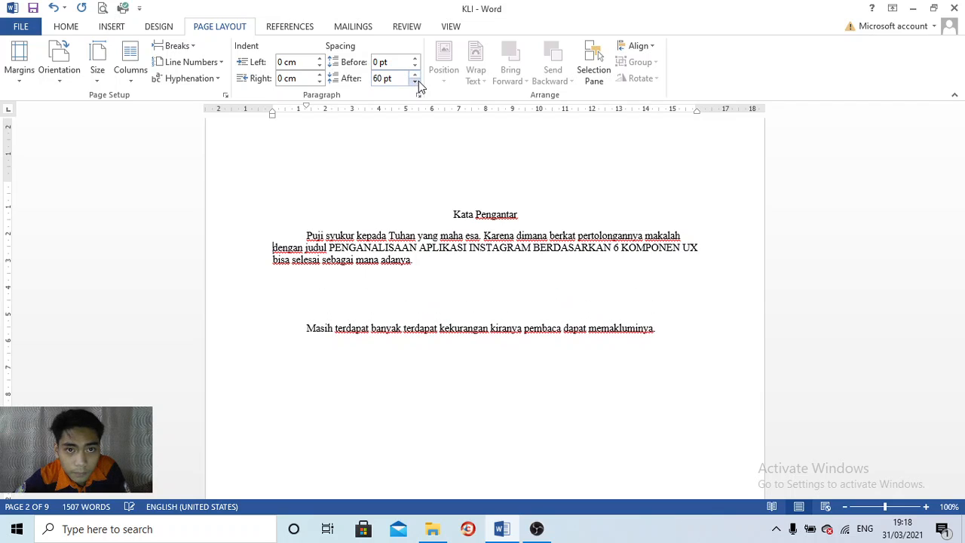
Reduce the spacing after the first Kata Pengantar paragraph to 0 pt.
left_click(418, 81)
left_click(418, 81)
left_click(418, 80)
left_click(418, 81)
left_click(418, 81)
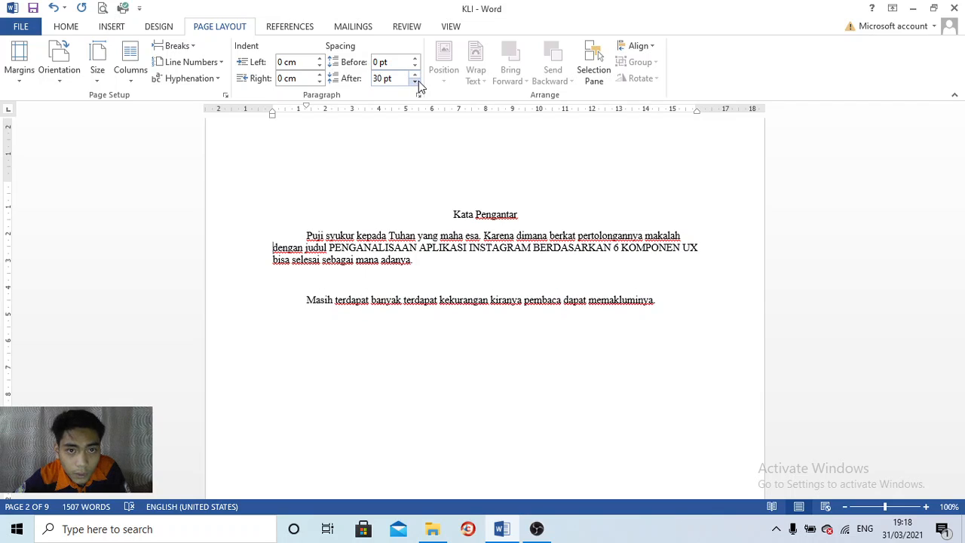
left_click(418, 81)
left_click(419, 80)
left_click(419, 81)
left_click(418, 81)
left_click(418, 80)
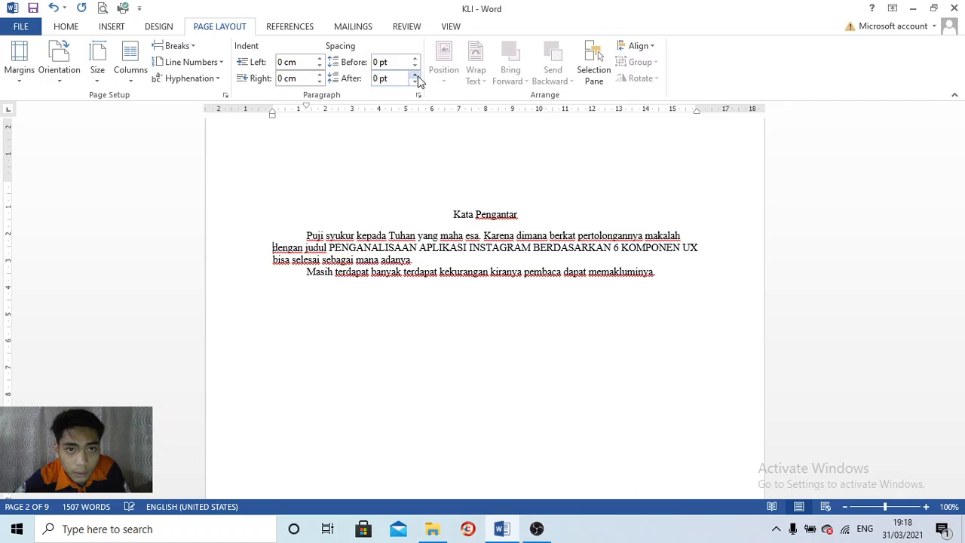
left_click(415, 75)
left_click(416, 81)
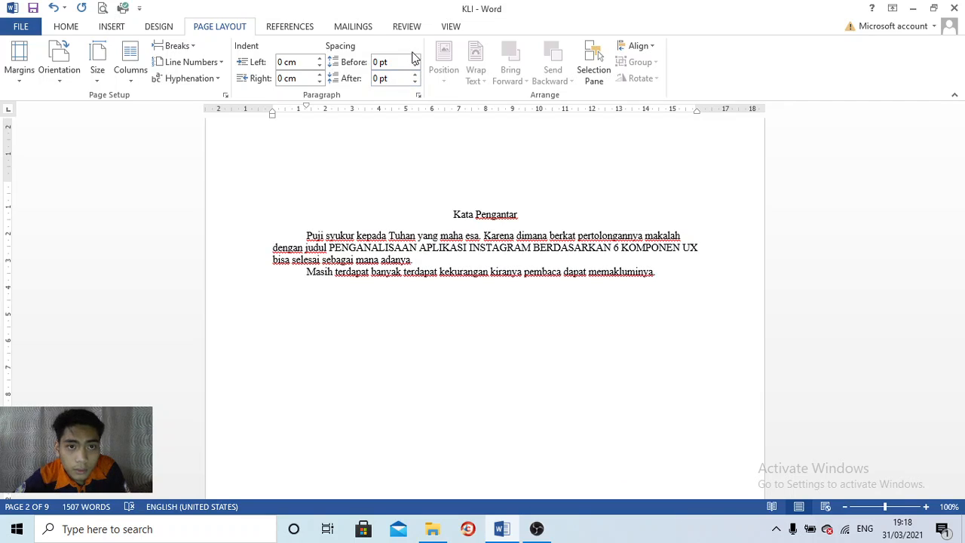
Increase the spacing before the first Kata Pengantar paragraph to 114 pt.
left_click(416, 59)
left_click(416, 59)
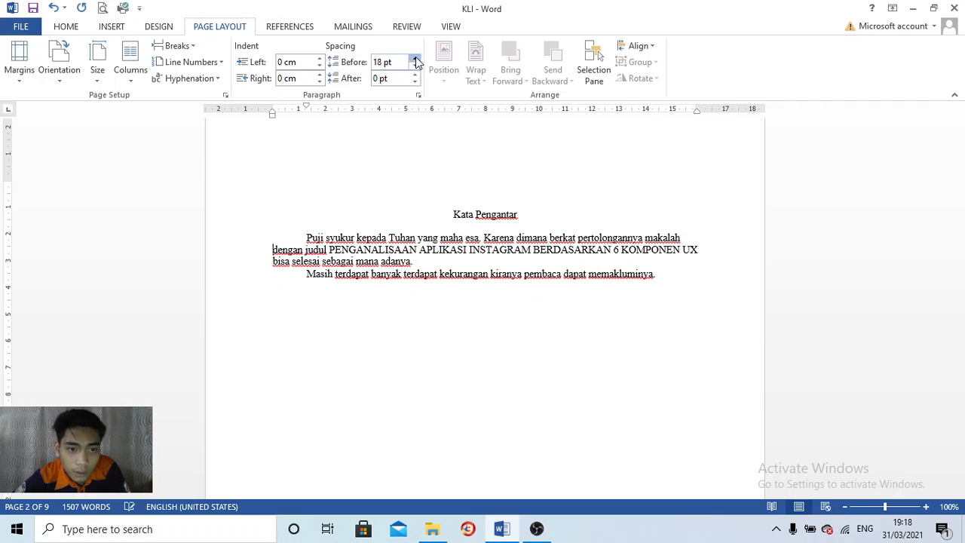
left_click(416, 58)
left_click(416, 58)
left_click(416, 59)
left_click(416, 59)
left_click(416, 59)
left_click(416, 59)
left_click(416, 59)
left_click(416, 59)
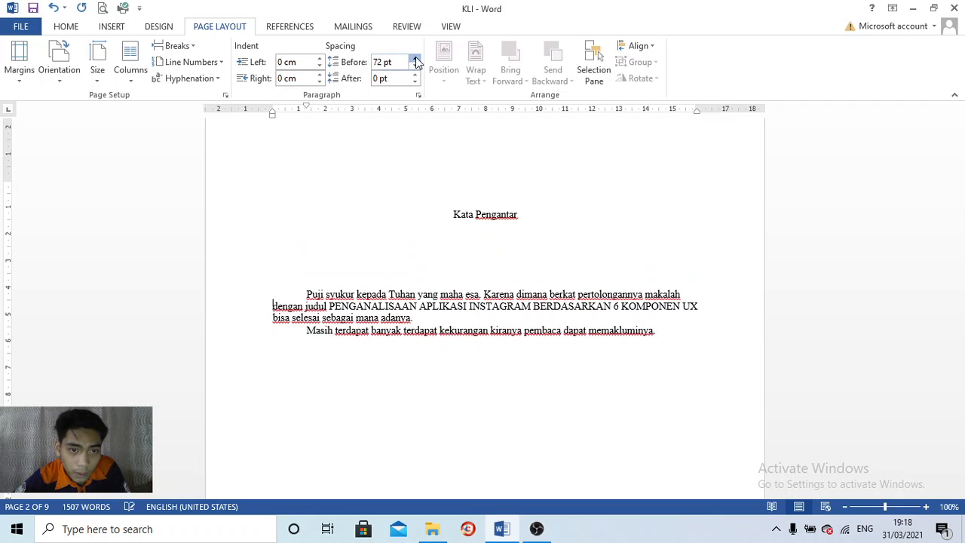
left_click(416, 59)
left_click(416, 59)
left_click(416, 59)
left_click(416, 59)
left_click(416, 59)
left_click(416, 59)
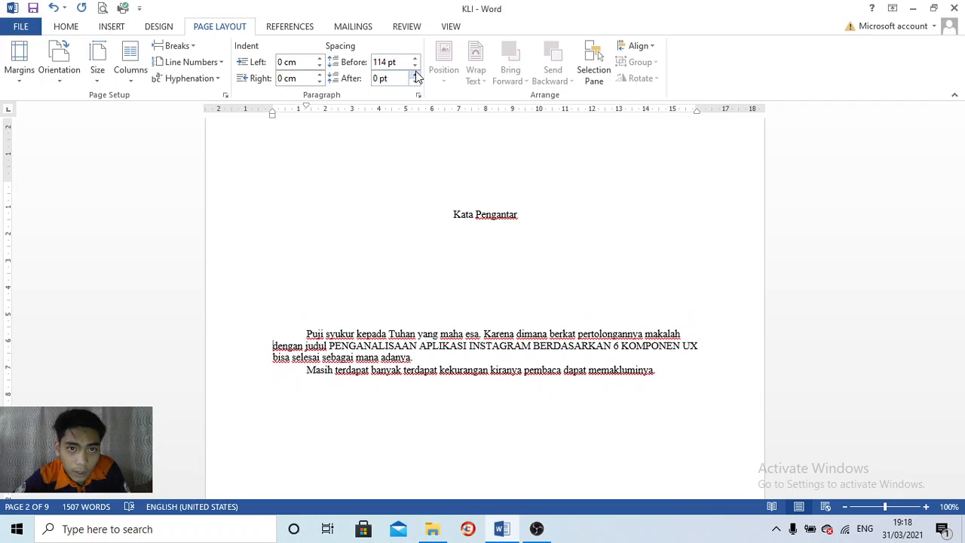
Raise the spacing after the first Kata Pengantar paragraph to 12 pt, and set it back to 0 pt.
left_click(416, 74)
left_click(416, 75)
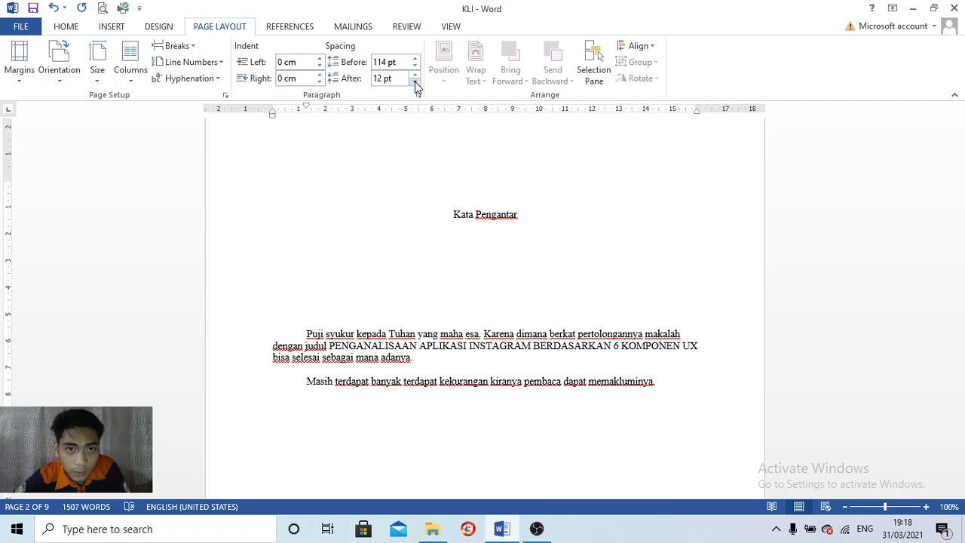
left_click(416, 81)
left_click(416, 82)
Reduce the spacing before the first Kata Pengantar paragraph to its original gap, and place the cursor in the heading above.
left_click(414, 66)
left_click(415, 67)
left_click(414, 67)
left_click(414, 67)
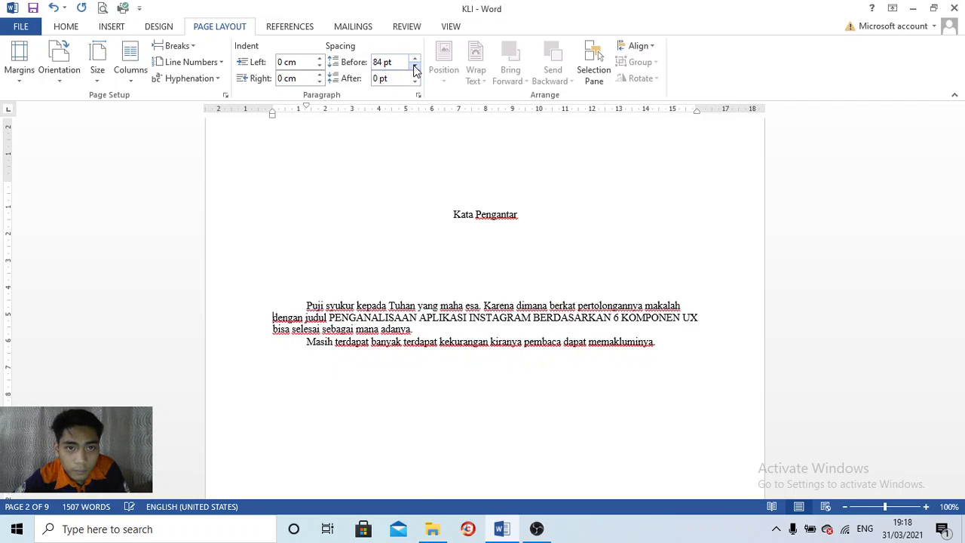
left_click(415, 67)
left_click(414, 67)
left_click(414, 67)
left_click(415, 67)
left_click(415, 67)
left_click(414, 67)
left_click(415, 67)
left_click(414, 67)
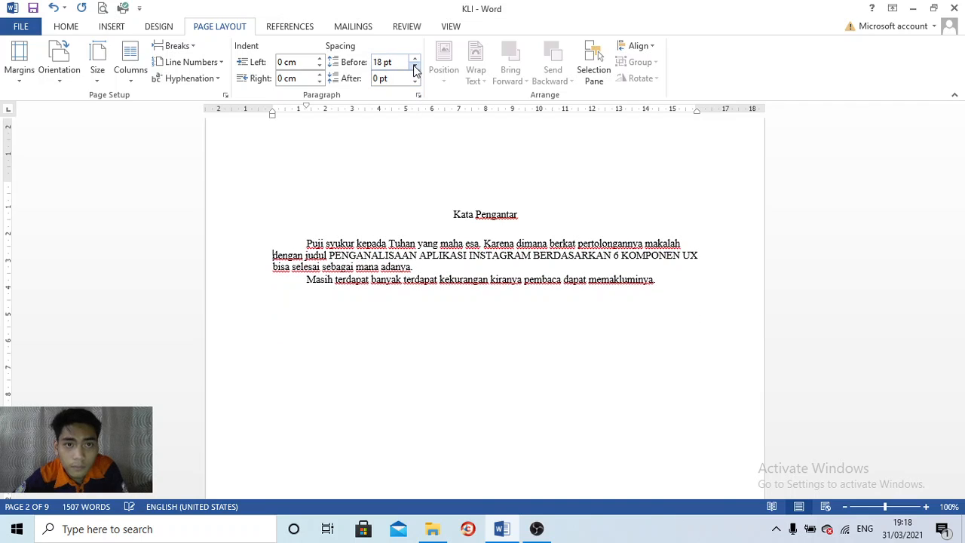
left_click(415, 67)
left_click(414, 67)
left_click(518, 215)
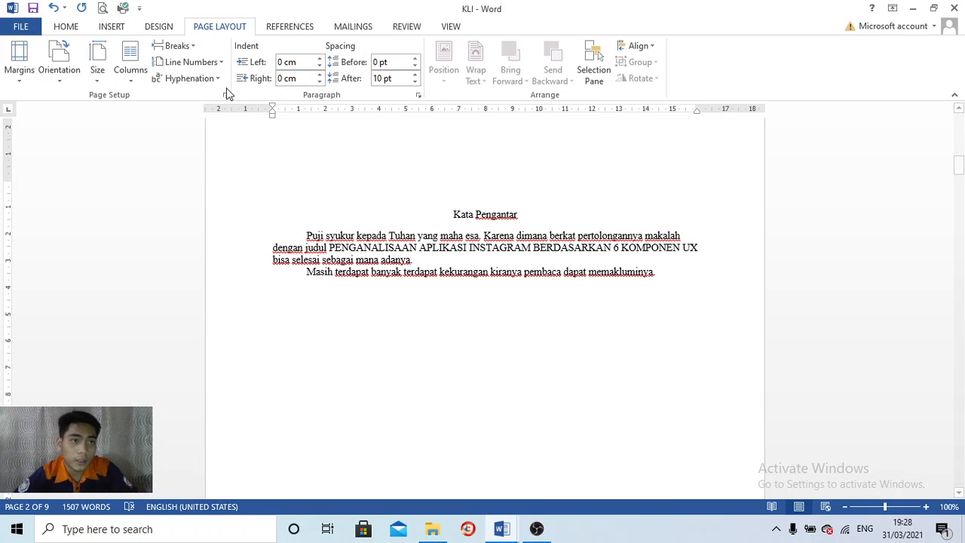
Switch from the KLI paper to the blank Document2.
left_click(502, 529)
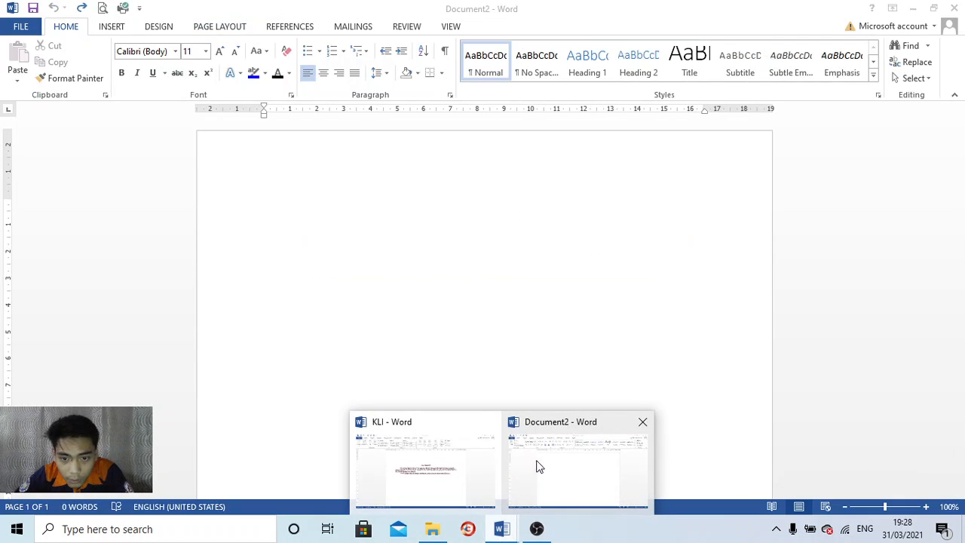
left_click(551, 219)
left_click(515, 527)
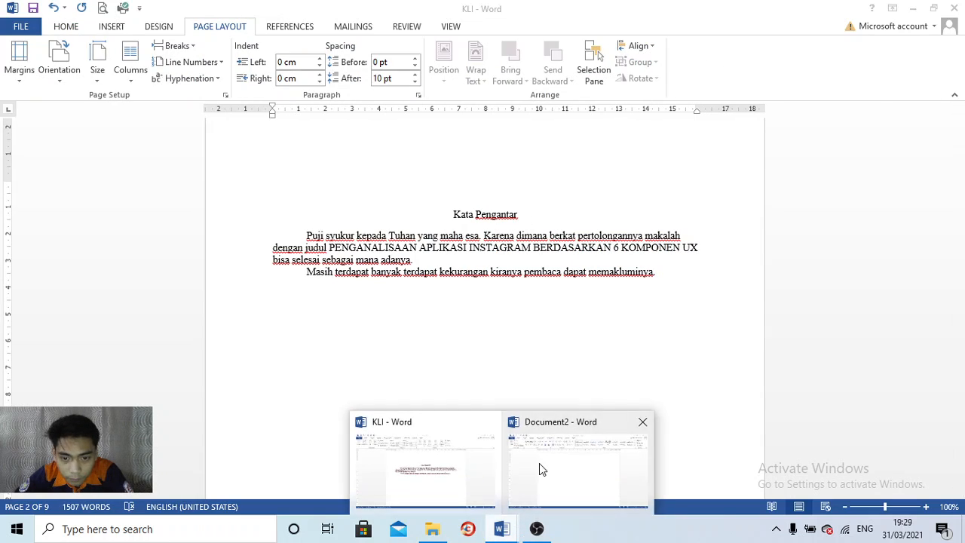
left_click(538, 467)
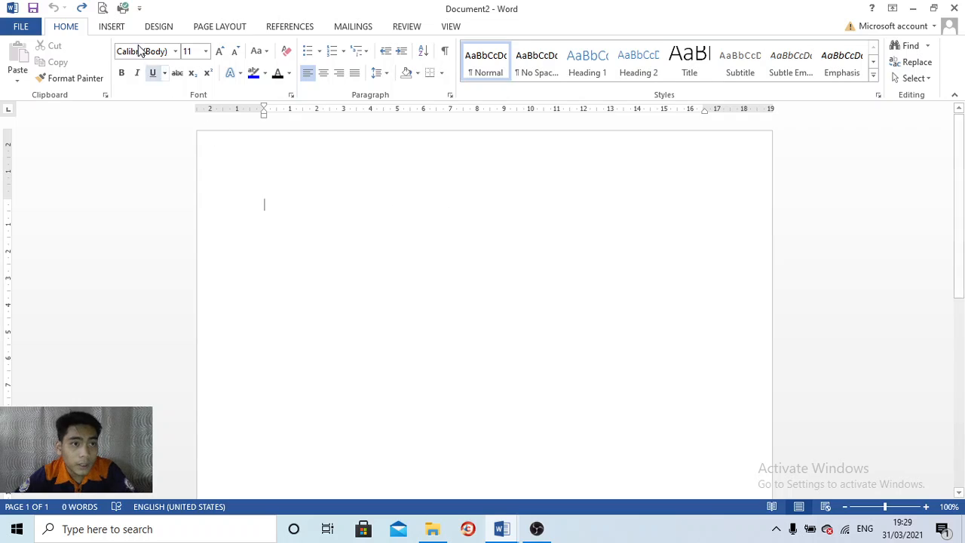
Insert a table with 10 columns and 8 rows in the blank document.
left_click(111, 27)
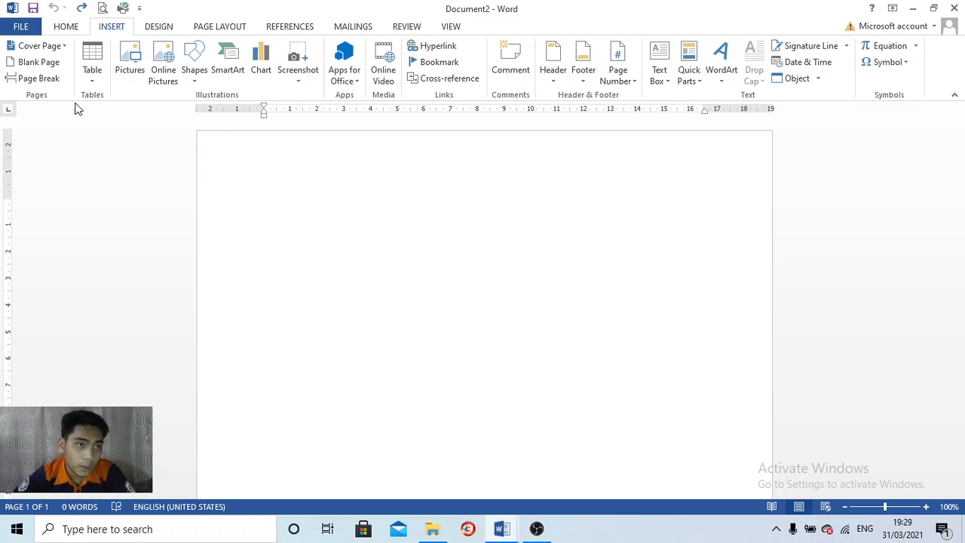
left_click(90, 66)
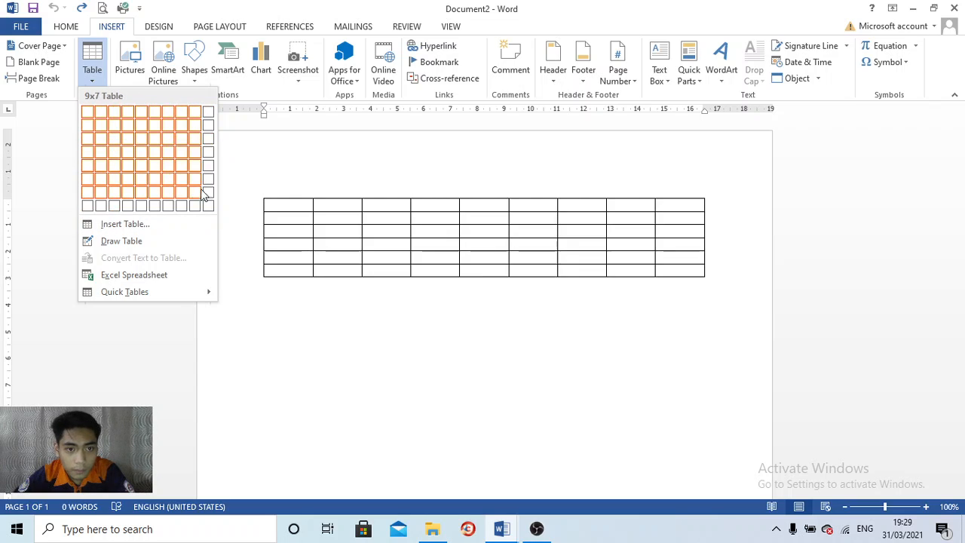
left_click(208, 206)
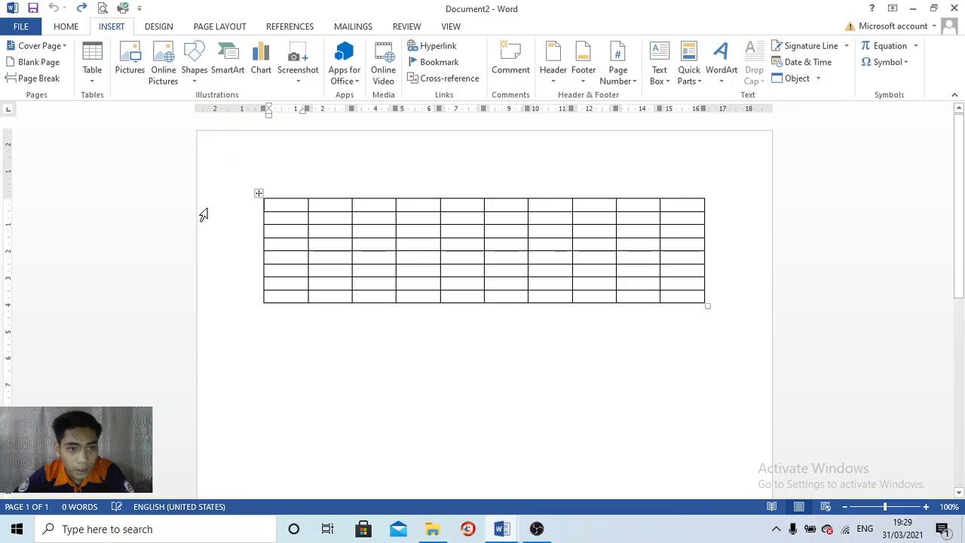
Apply the black Grid Tables style with a dark header row and dark first column to the table.
left_click(319, 187)
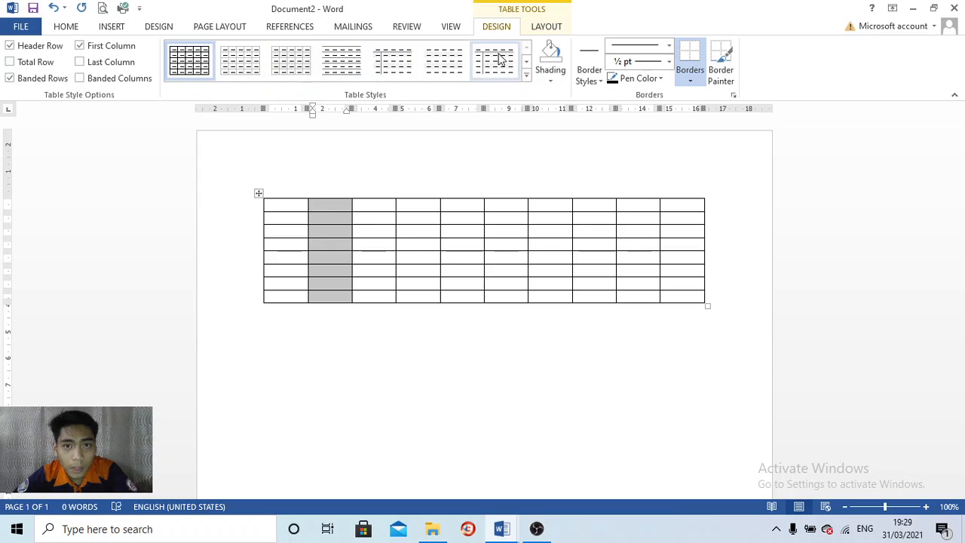
left_click(527, 83)
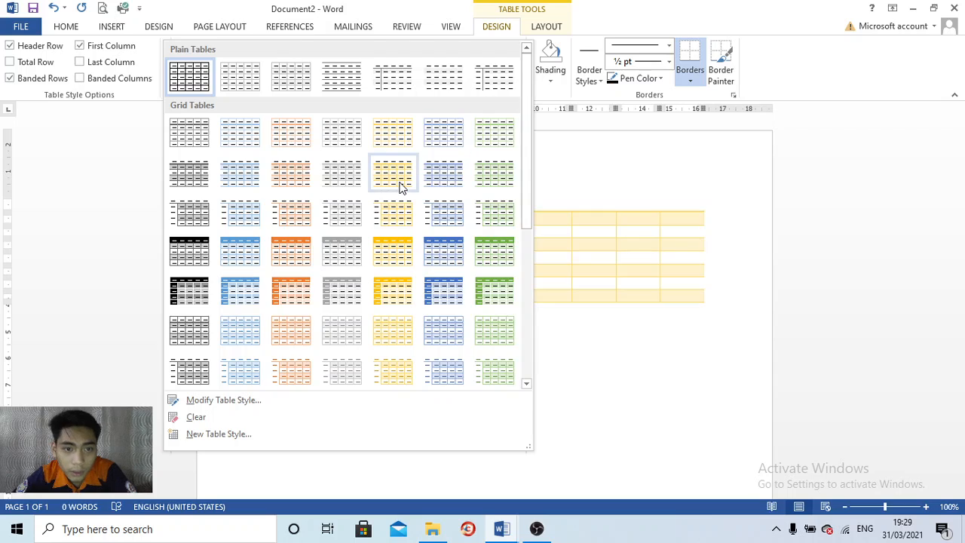
scroll(369, 189, "down", 1)
scroll(324, 194, "up", 1)
scroll(318, 192, "down", 3)
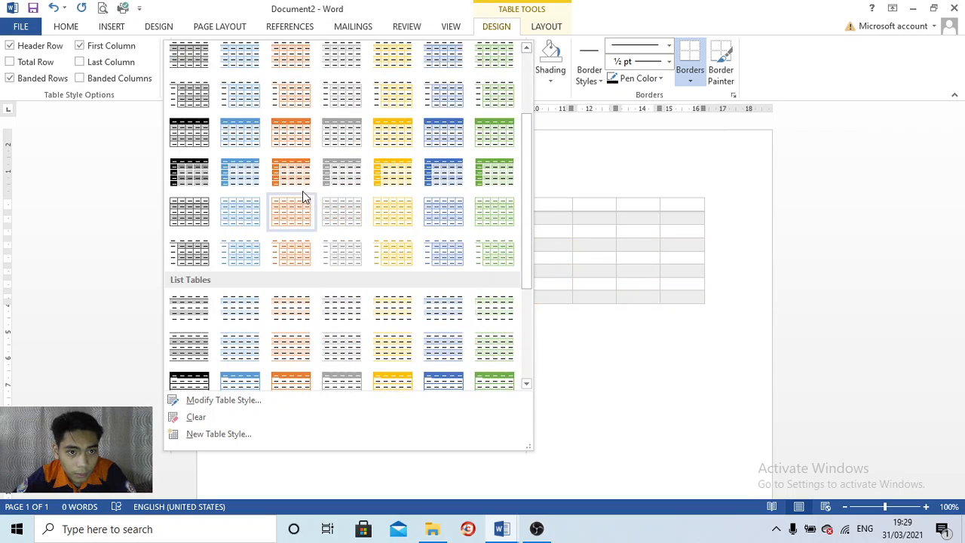
left_click(199, 171)
left_click(437, 163)
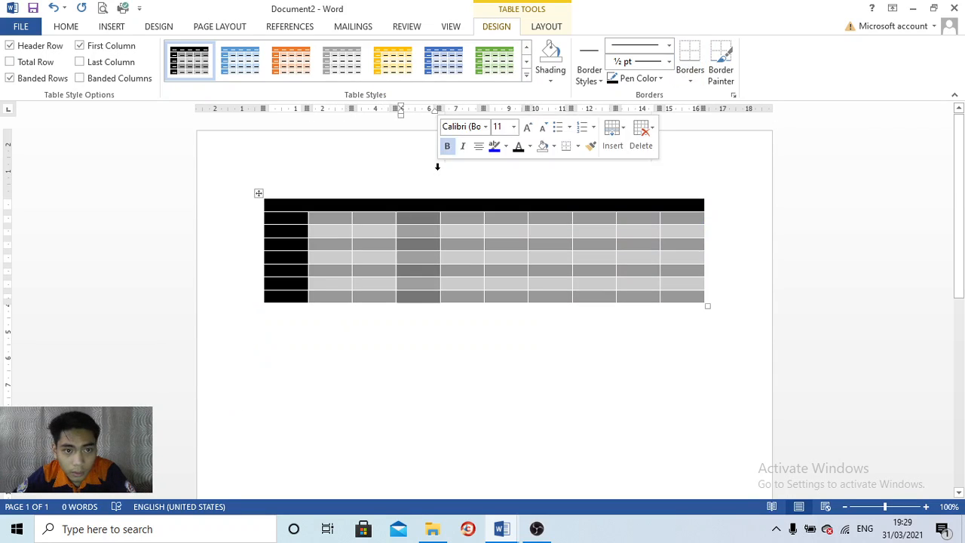
left_click(357, 168)
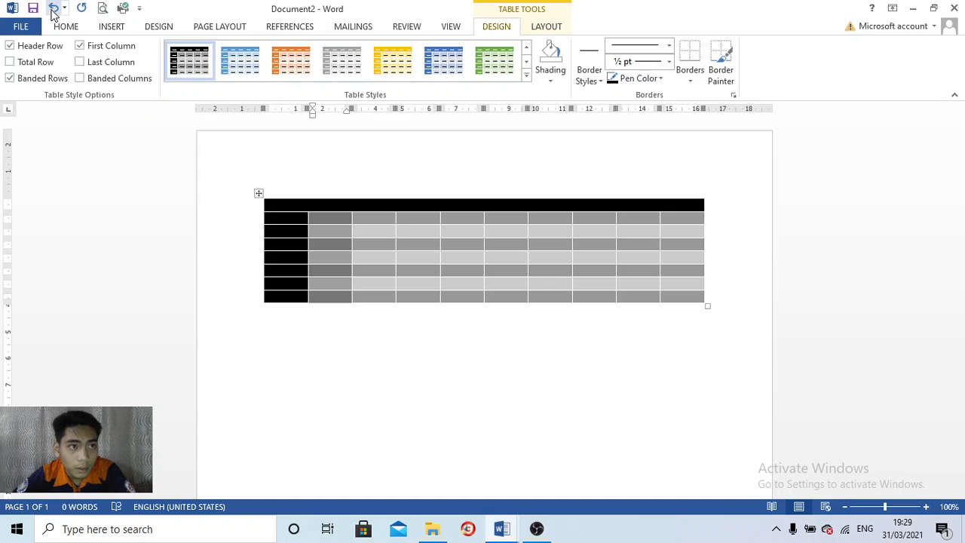
Undo the table style and the table insertion in the document.
left_click(53, 8)
left_click(53, 9)
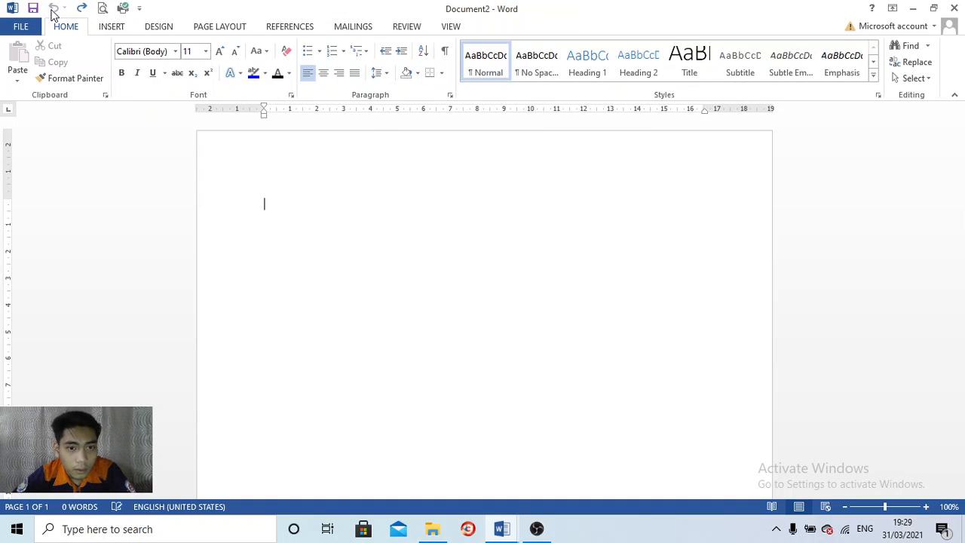
left_click(115, 29)
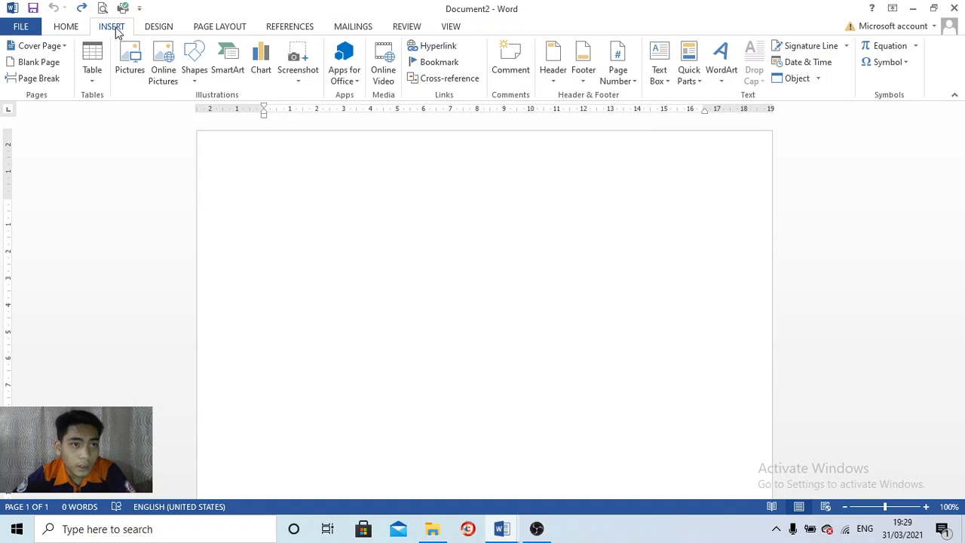
left_click(104, 84)
left_click(356, 233)
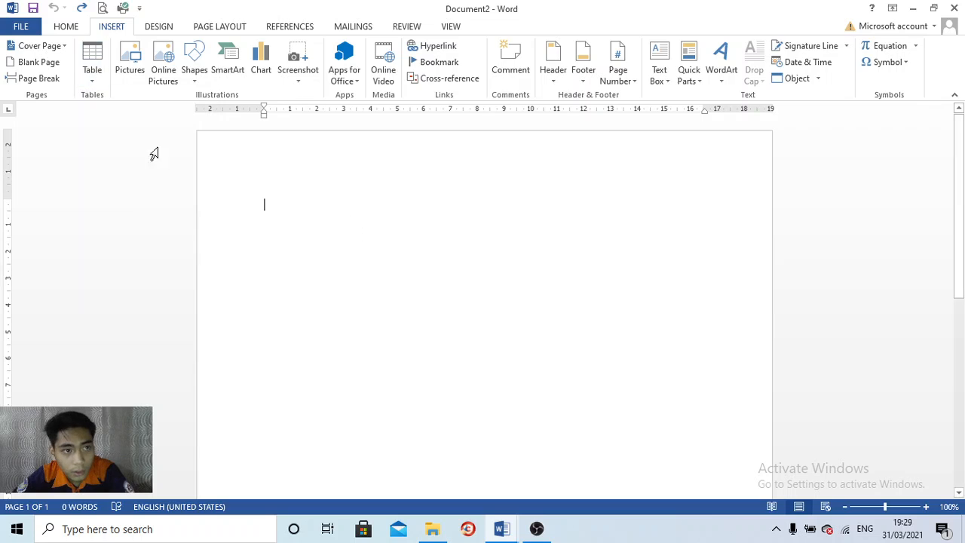
Insert a table with 12 columns and 4 rows, keeping the automatic fixed column width.
left_click(99, 75)
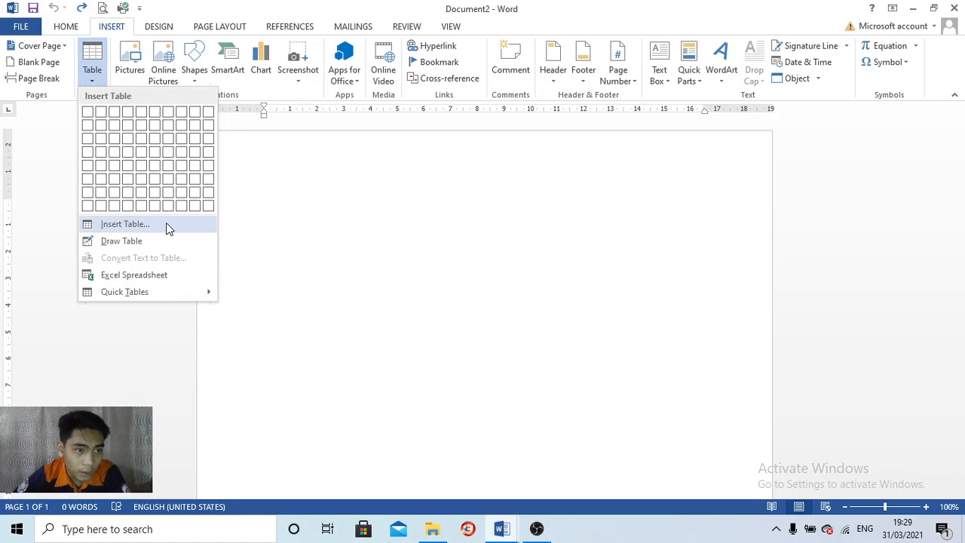
left_click(125, 224)
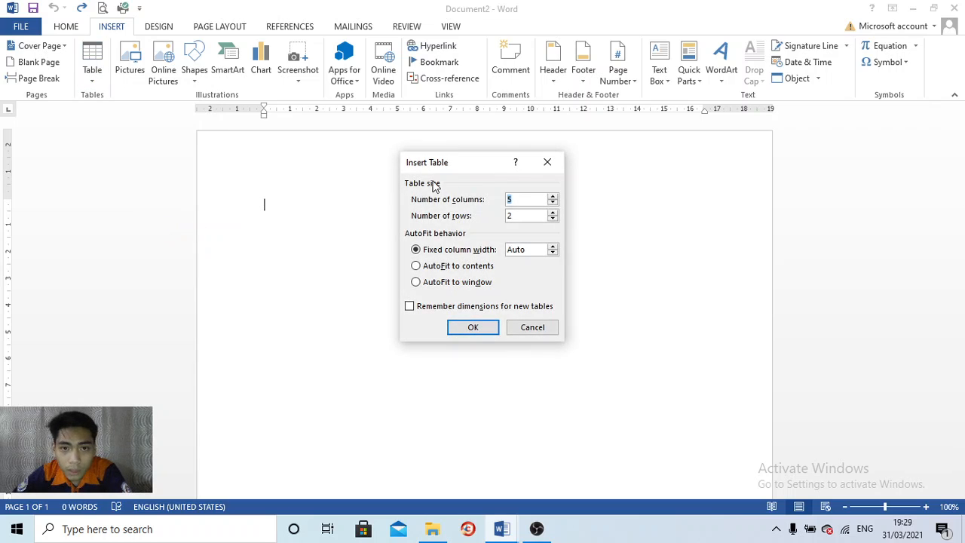
left_click(536, 200)
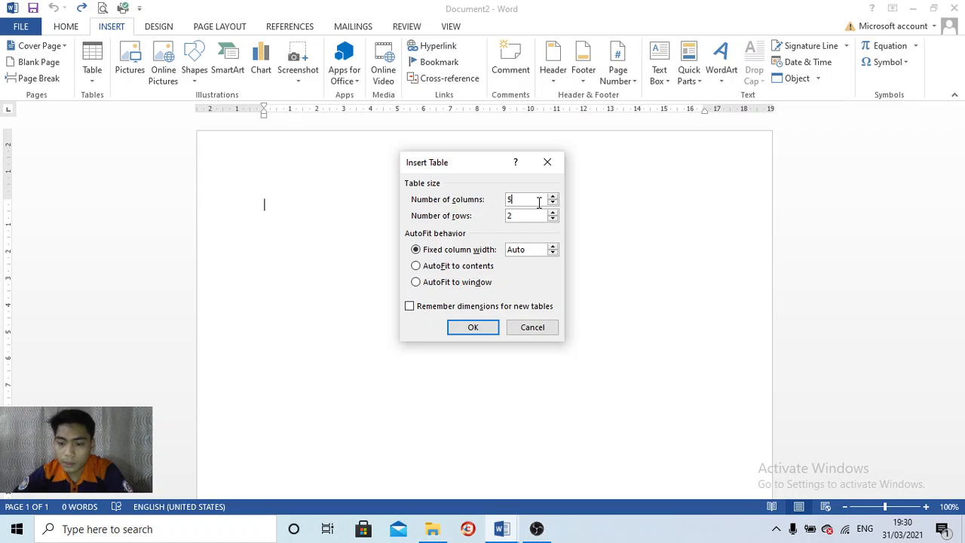
key("BackSpace")
type("12")
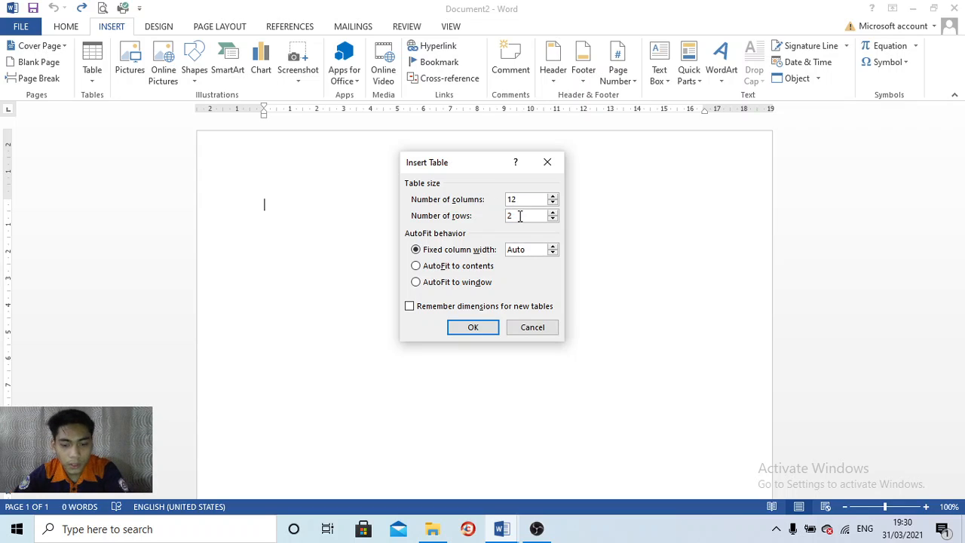
left_click(520, 216)
key("BackSpace")
type("4")
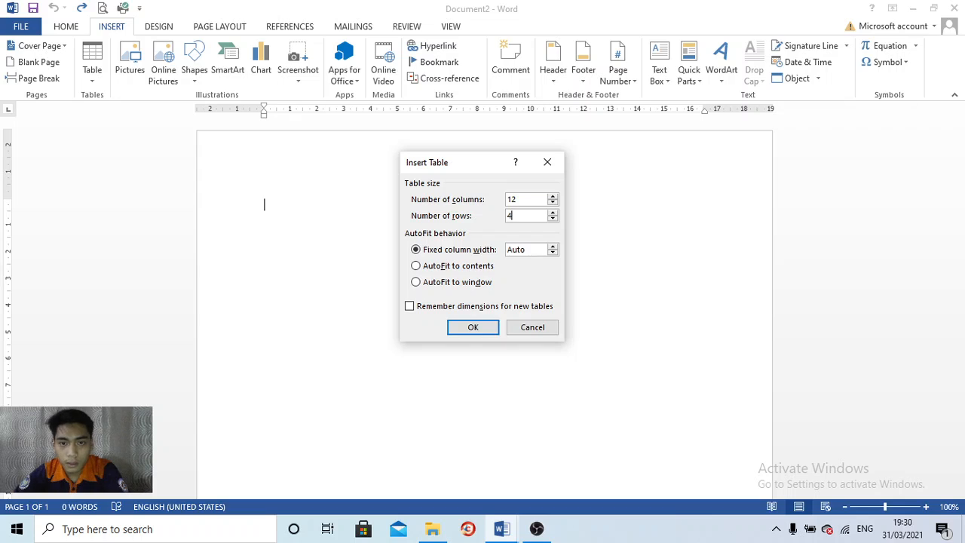
left_click(472, 327)
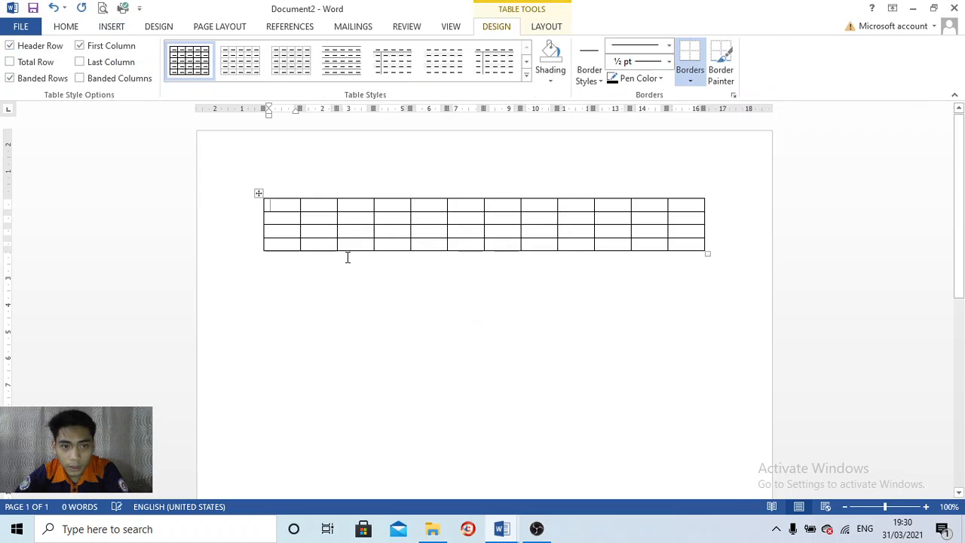
Select the first column of the new table, and undo the table insertion.
left_click(456, 246)
left_click(685, 248)
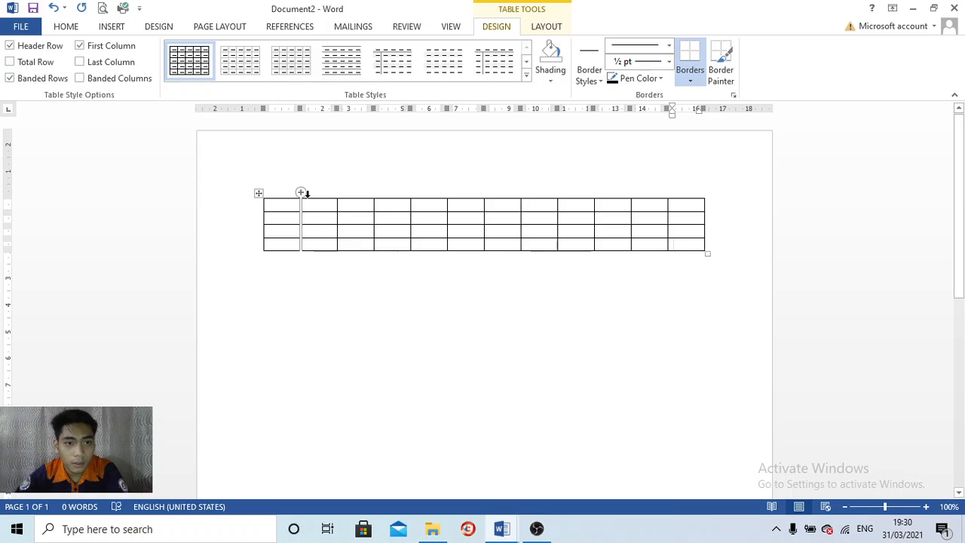
left_click(320, 190)
left_click(289, 179)
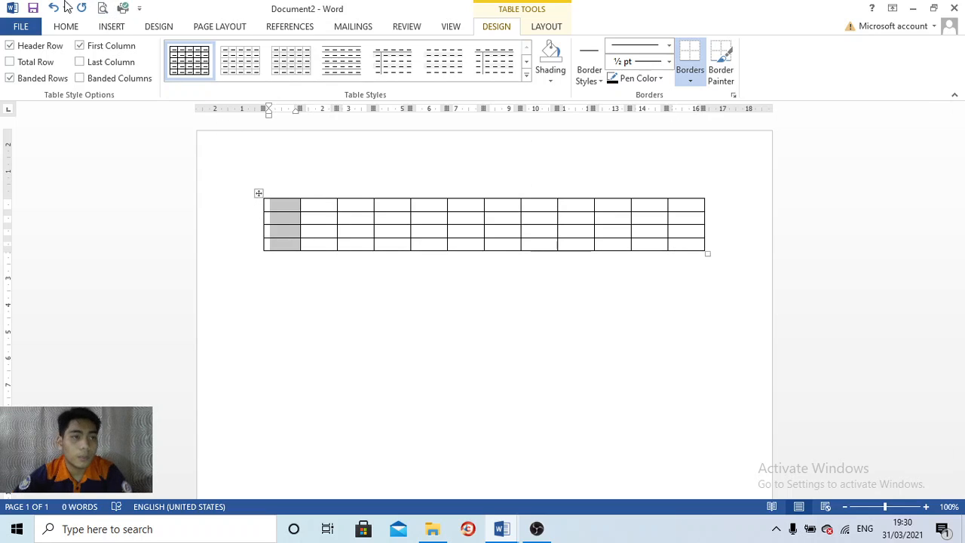
left_click(52, 8)
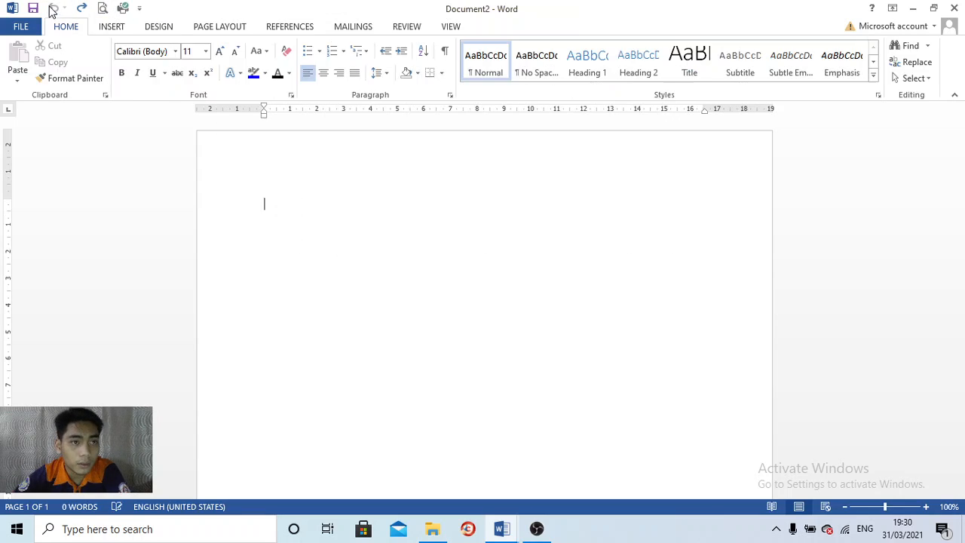
Insert the built-in Double Table quick table with the Greek alphabet into the blank document.
left_click(100, 27)
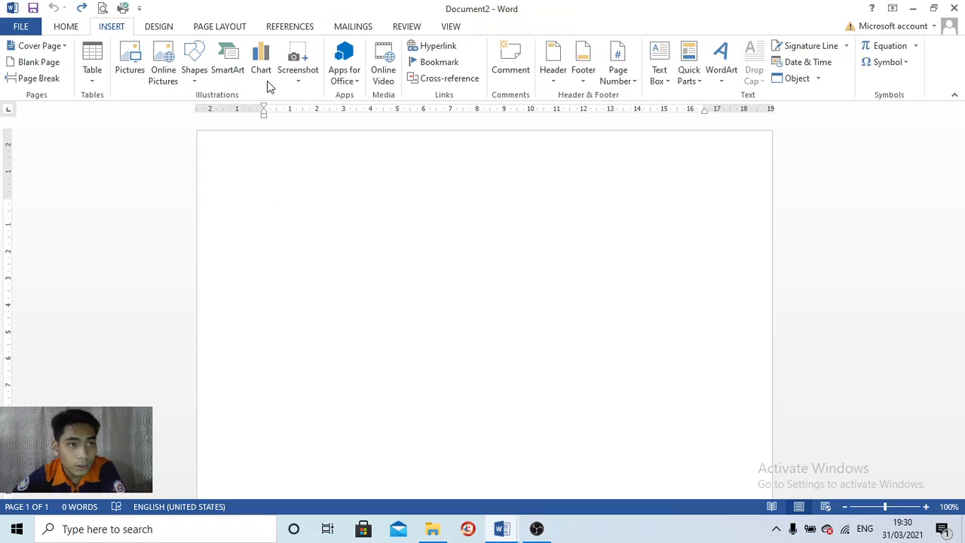
left_click(93, 70)
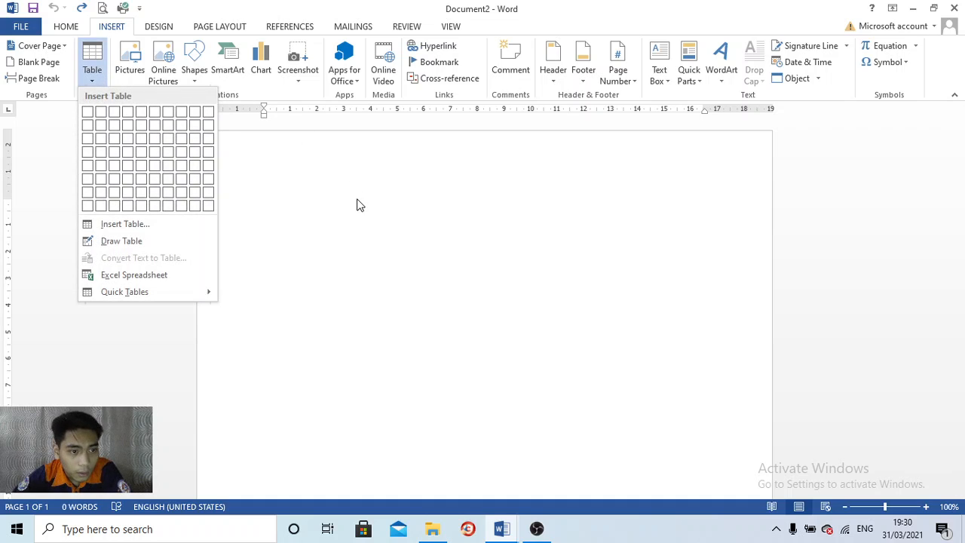
mouse_move(188, 295)
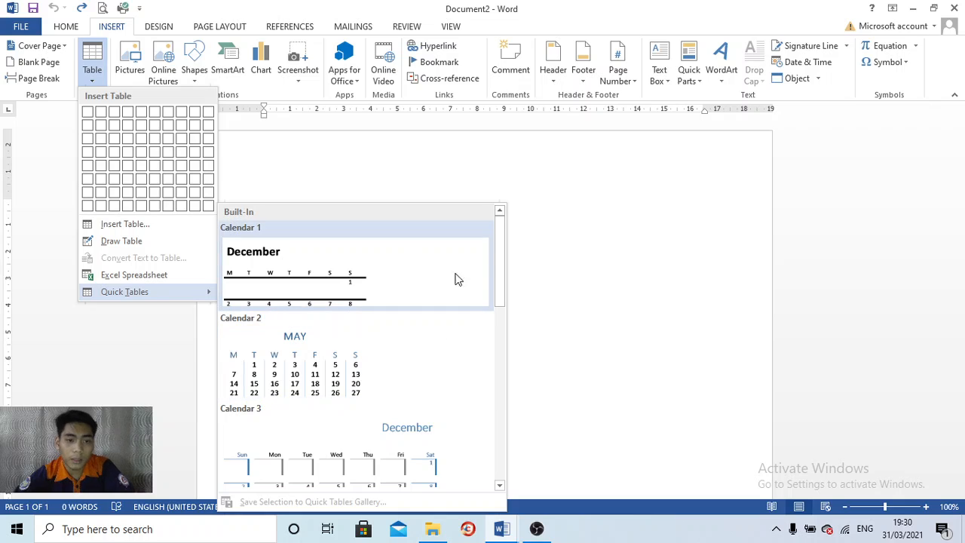
left_click_drag(499, 264, 503, 369)
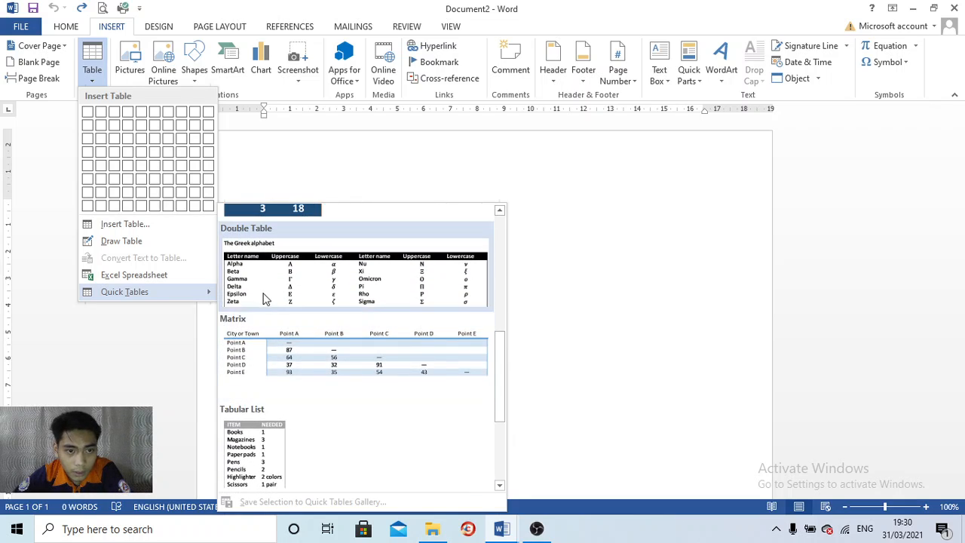
left_click(263, 269)
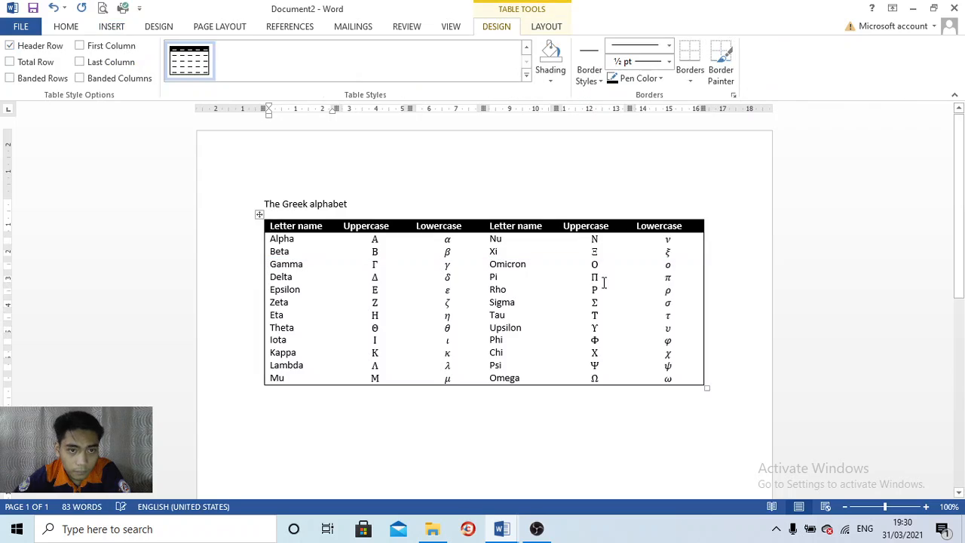
Replace the word Gamma in the first column of the Greek alphabet table with DWDWDWDWDW.
scroll(330, 218, "down", 2)
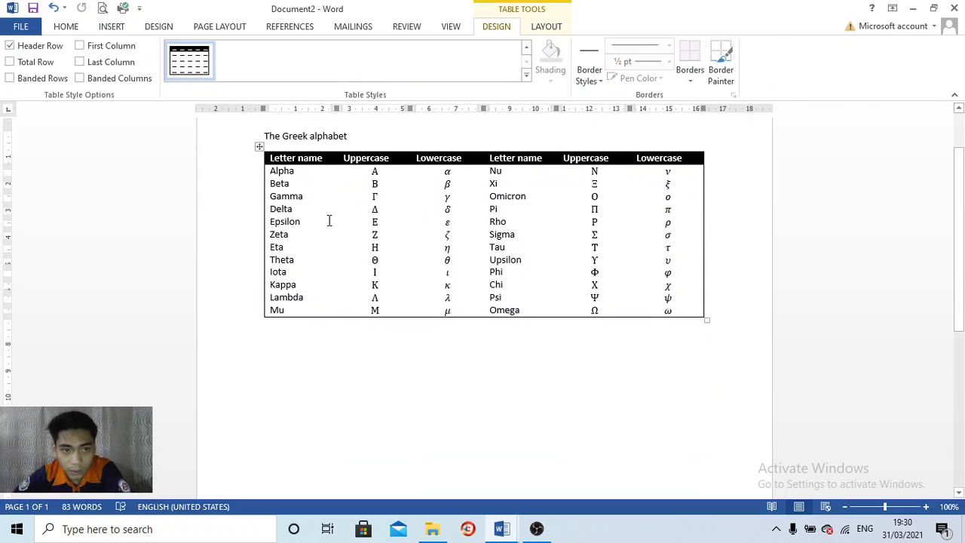
scroll(329, 218, "up", 1)
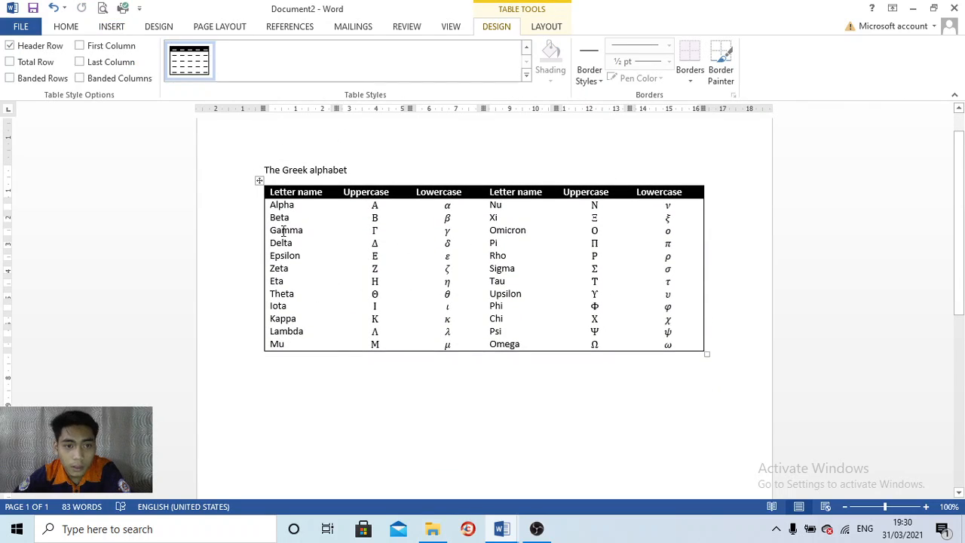
left_click_drag(303, 232, 269, 231)
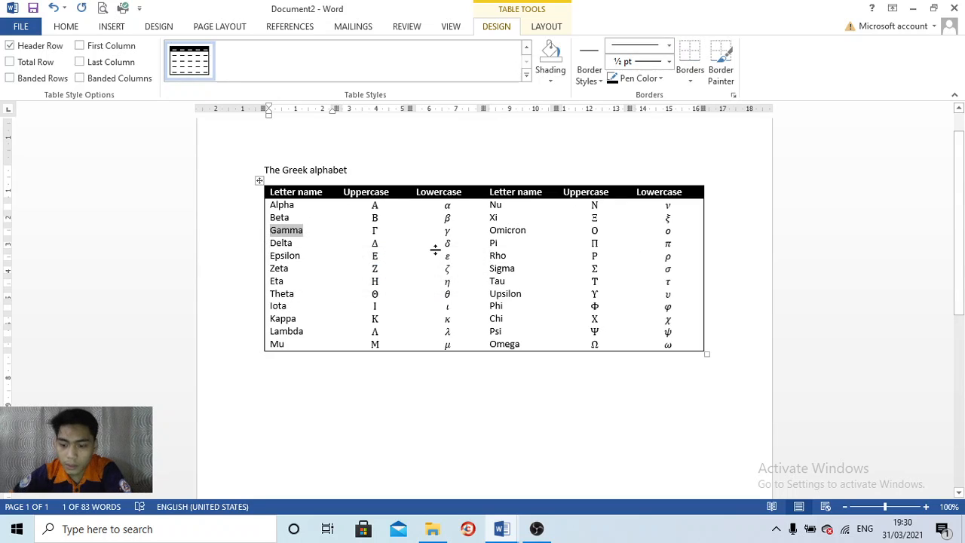
key("BackSpace")
type("DWDWDWD")
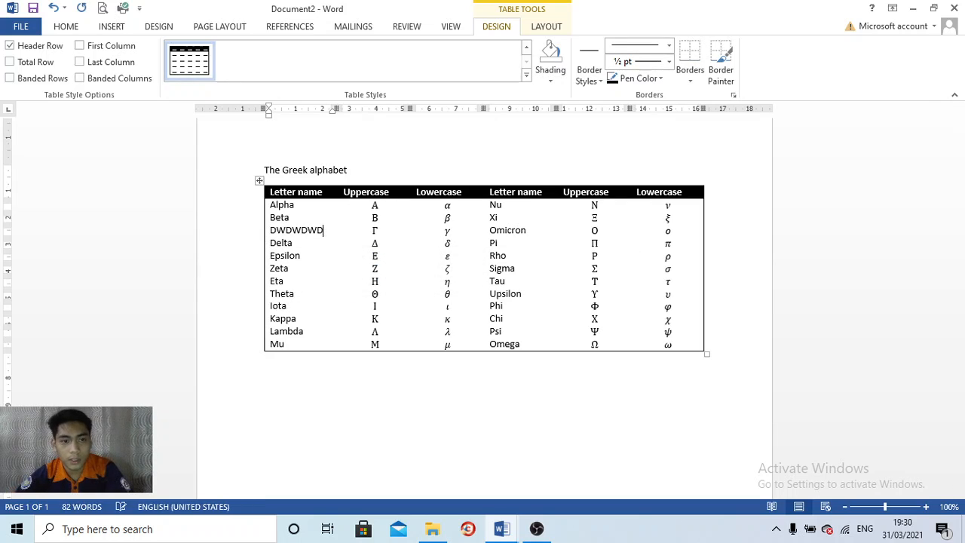
type("WDW")
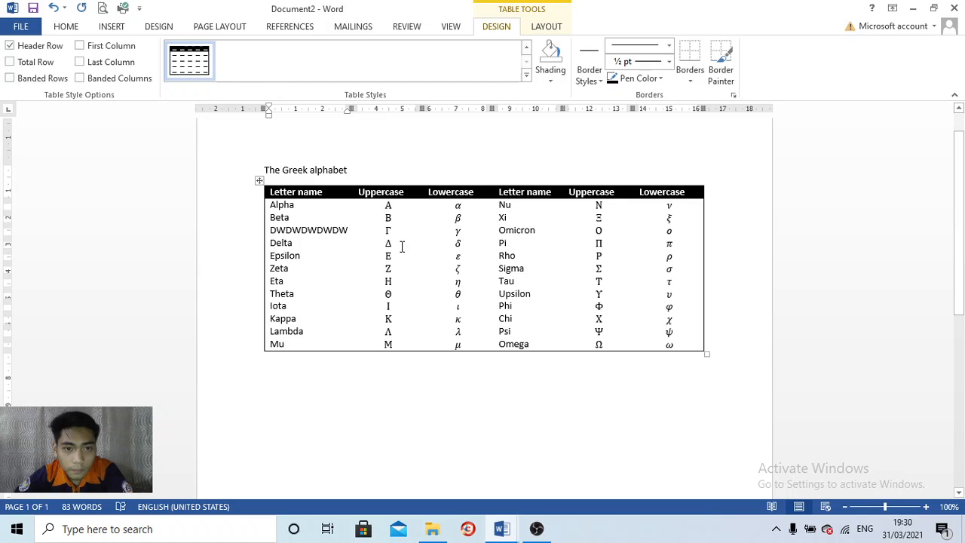
left_click(369, 167)
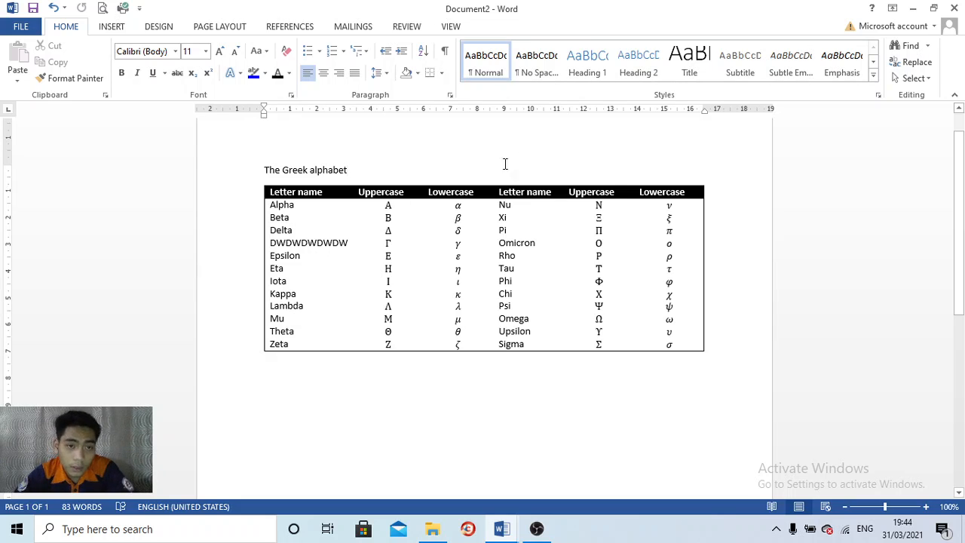
Examine the sort columns, types and Using options in the table's Sort settings, and close them without sorting.
left_click(330, 188)
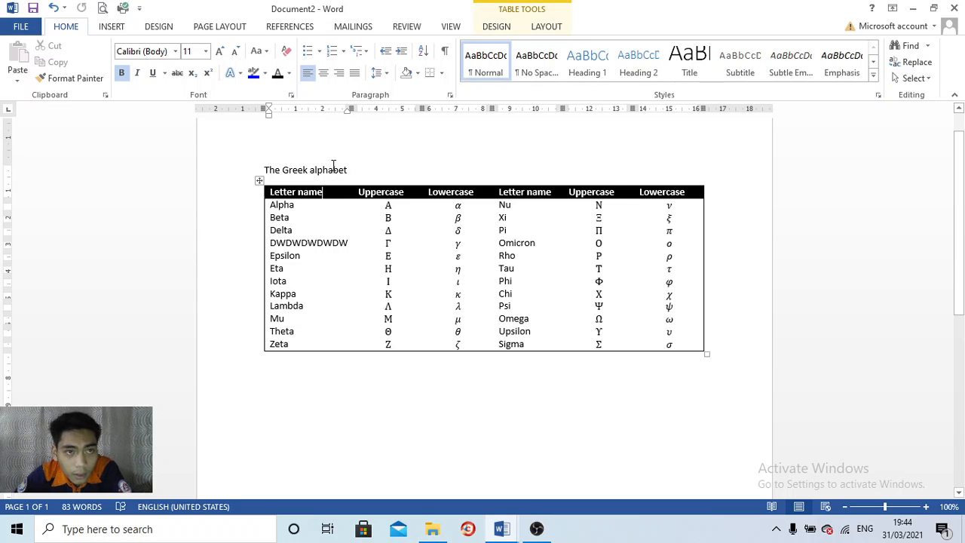
left_click(548, 30)
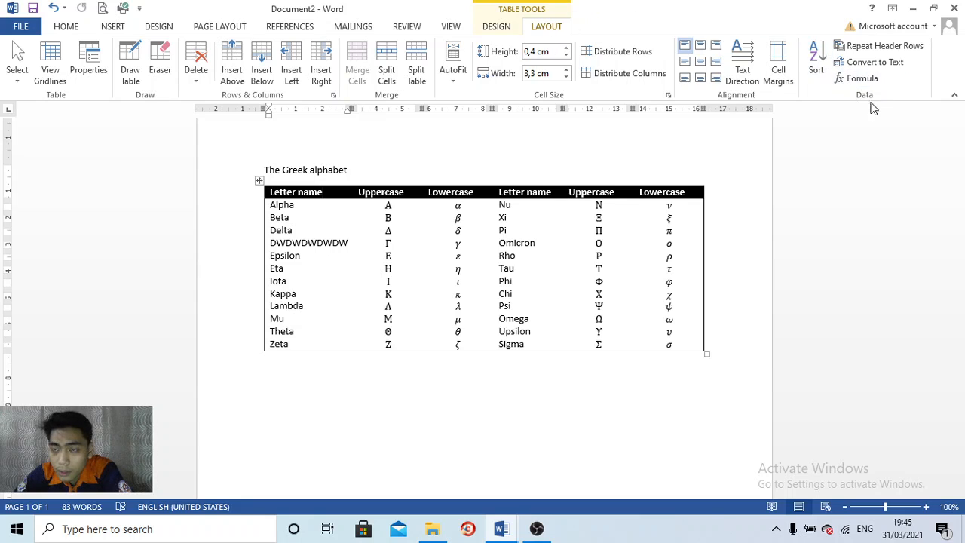
left_click(816, 54)
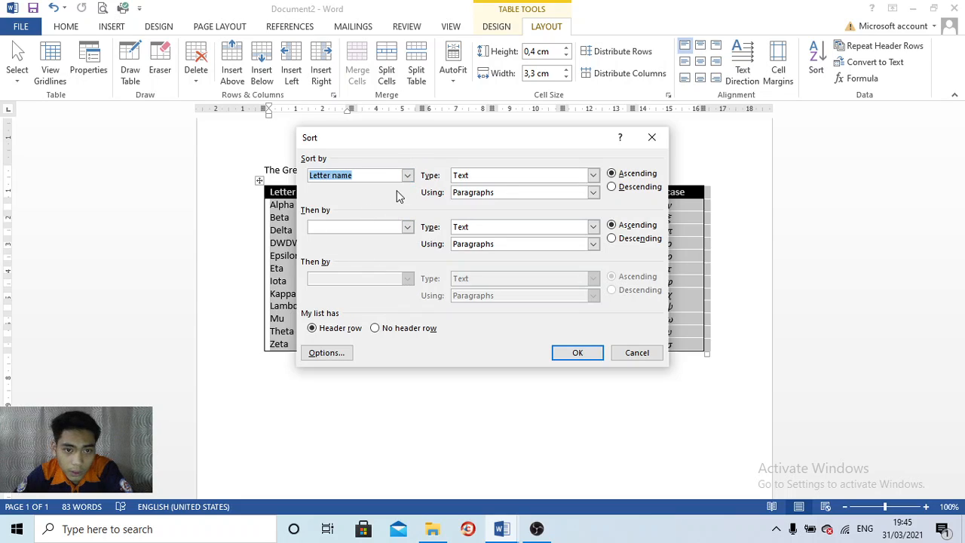
left_click(407, 226)
left_click(403, 201)
left_click(408, 178)
left_click(407, 176)
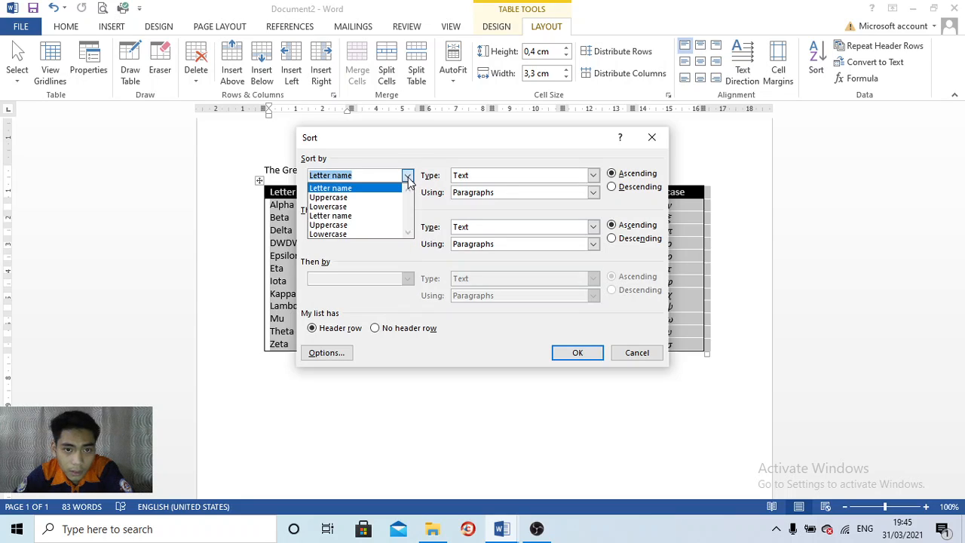
left_click(407, 178)
left_click(593, 176)
left_click(593, 175)
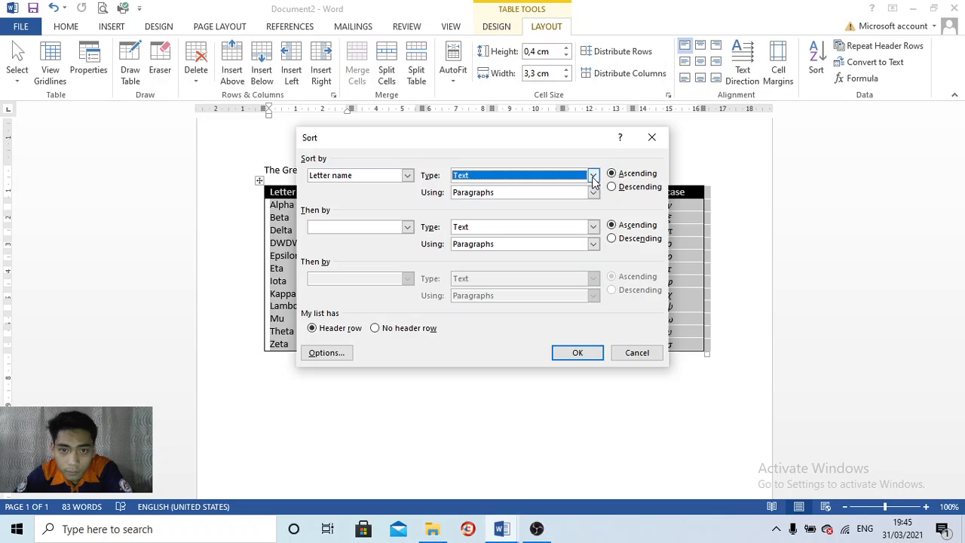
left_click(593, 193)
left_click(593, 193)
left_click(594, 226)
left_click(594, 227)
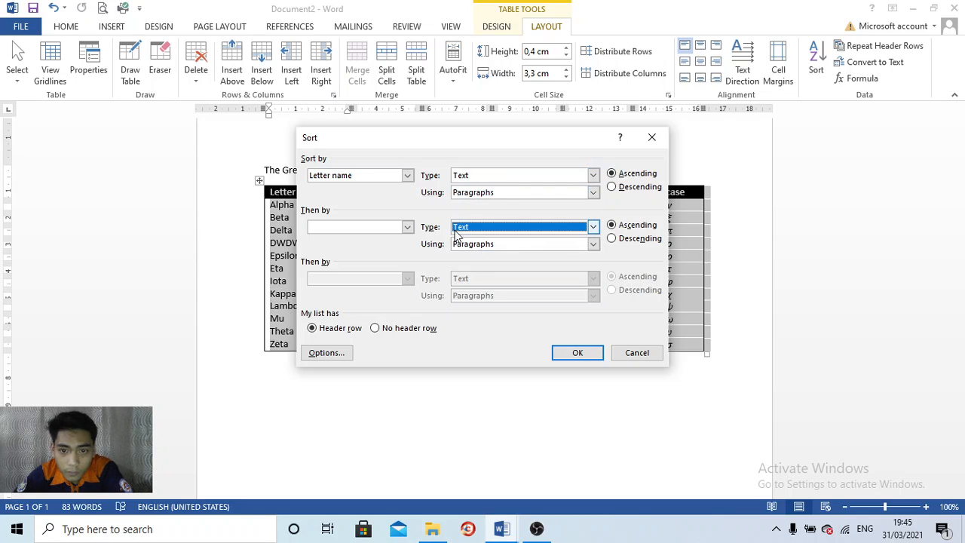
left_click(651, 138)
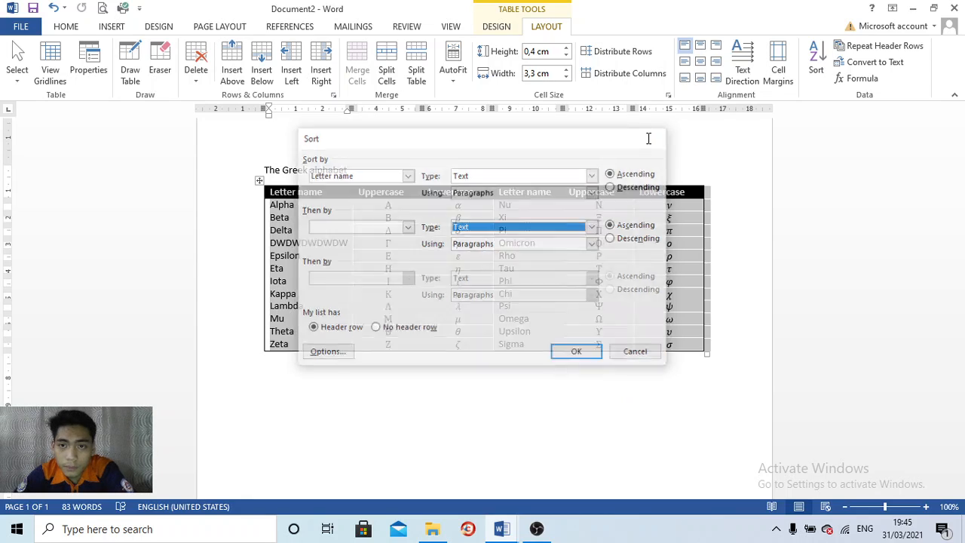
left_click(582, 162)
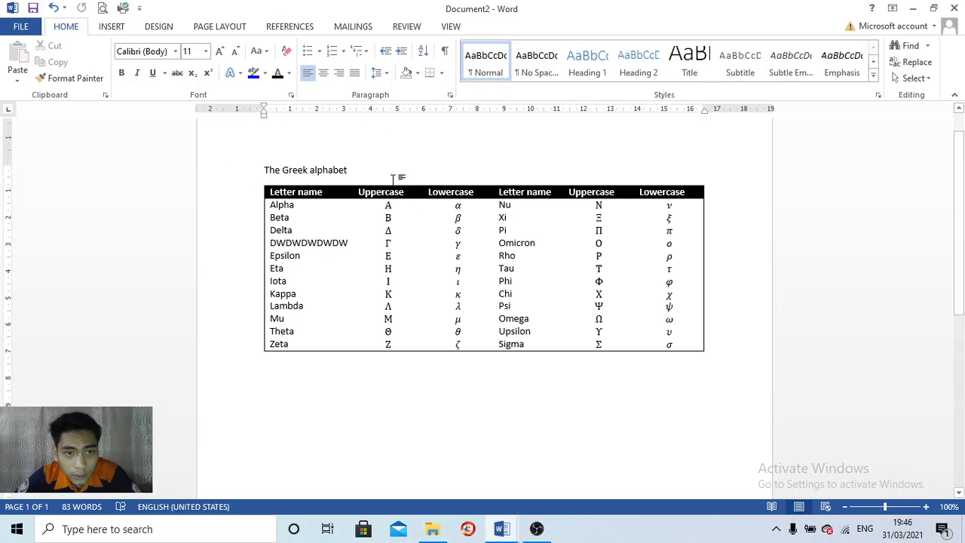
Set the height of the Greek alphabet table's header row to 1,3 cm.
left_click(371, 193)
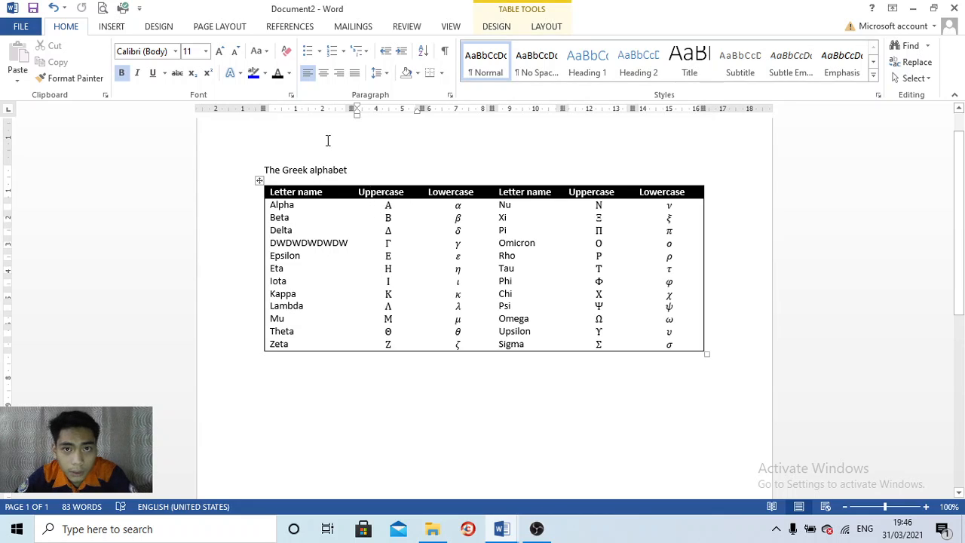
left_click(543, 28)
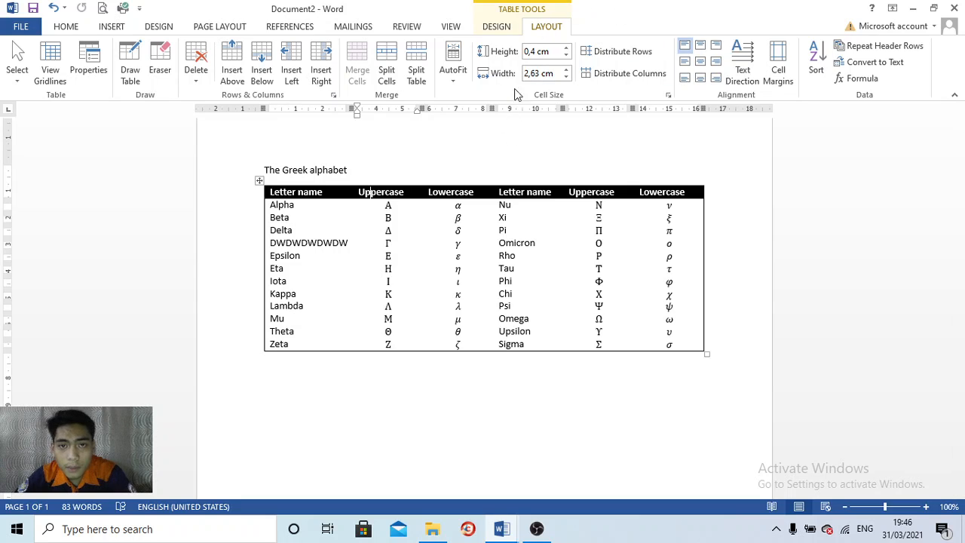
left_click(566, 48)
left_click(566, 47)
left_click(566, 47)
left_click(566, 47)
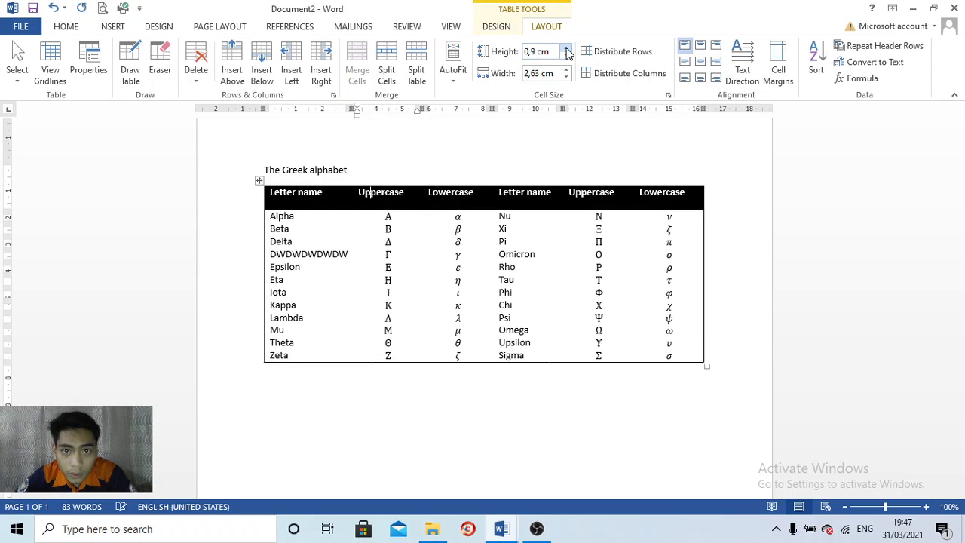
left_click(566, 47)
left_click(566, 47)
left_click(566, 47)
left_click(567, 47)
left_click(566, 48)
left_click(566, 48)
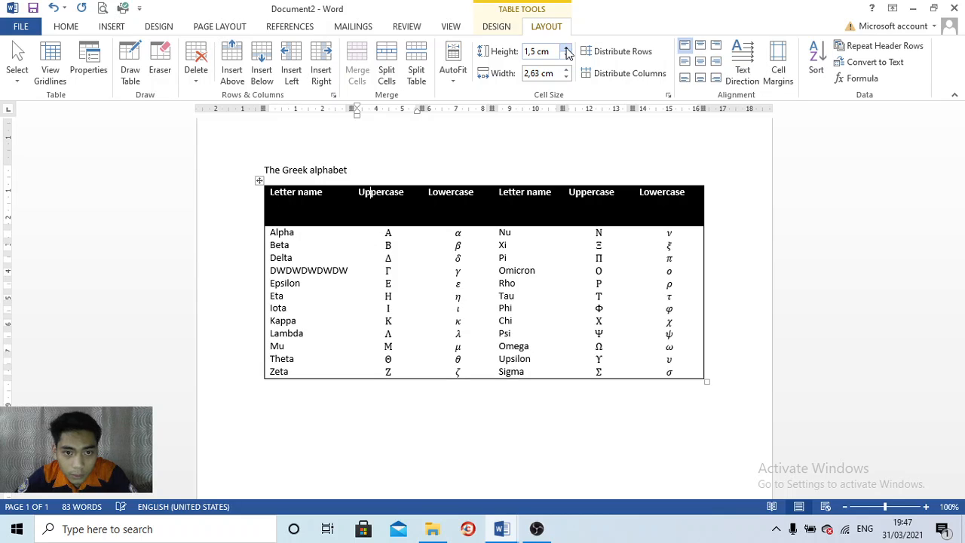
left_click(566, 56)
left_click(566, 55)
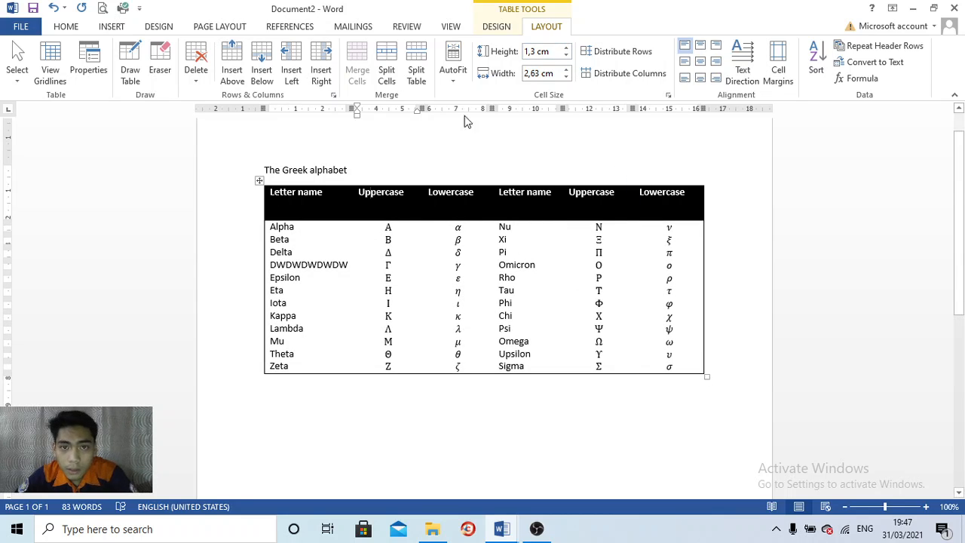
Set the width of the table's first Uppercase column to 3,4 cm.
left_click(563, 69)
left_click_drag(563, 70, 565, 69)
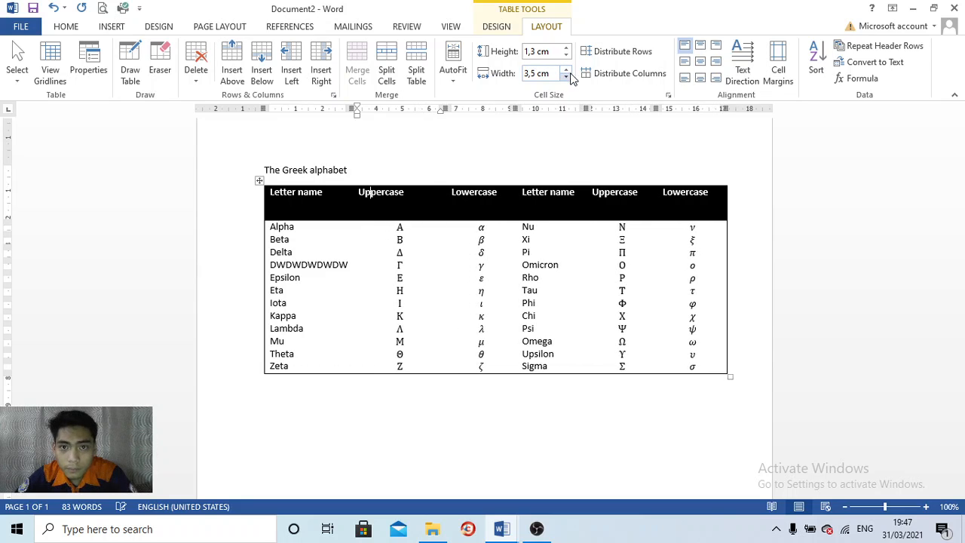
left_click(566, 76)
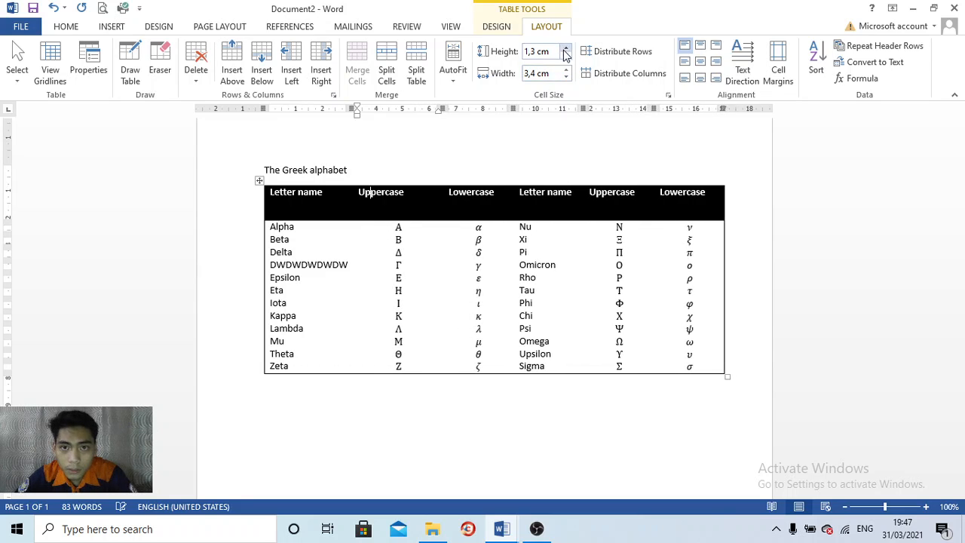
Increase the header row height of the Greek alphabet table further, and return the cursor to the title line above it.
left_click(566, 55)
left_click(566, 55)
left_click(536, 178)
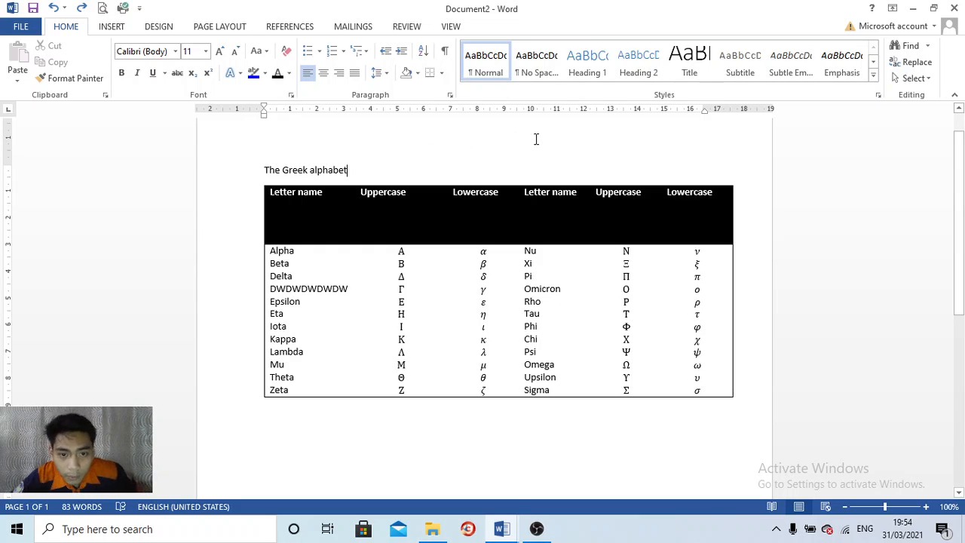
Switch to the KLI document and turn the first paragraph under Latar Belakang into a bulleted item.
mouse_move(499, 526)
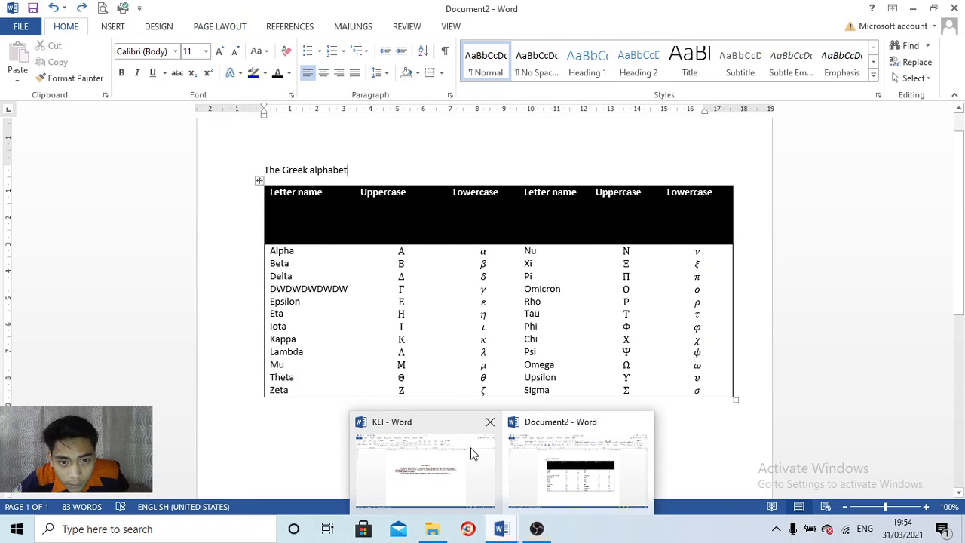
left_click(435, 454)
scroll(665, 262, "down", 20)
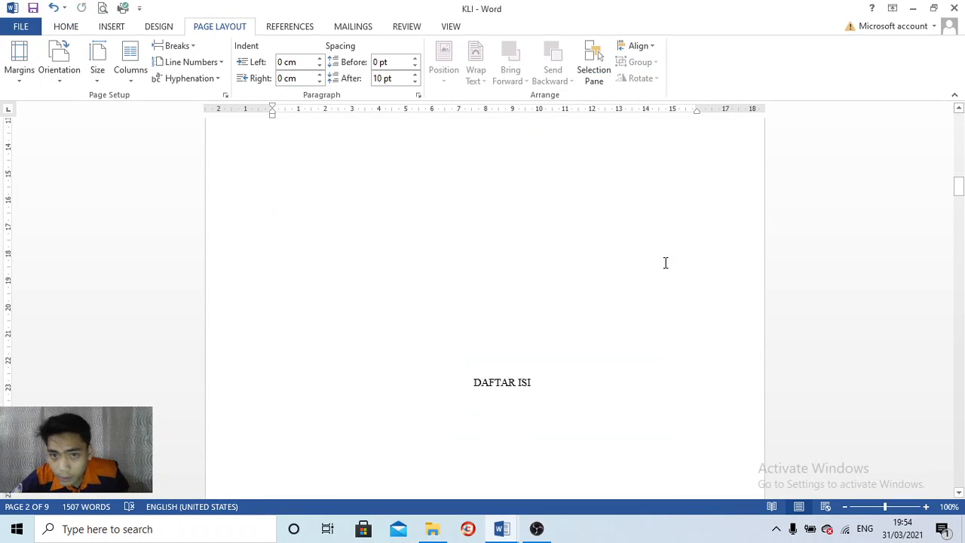
scroll(664, 262, "down", 11)
scroll(665, 262, "up", 5)
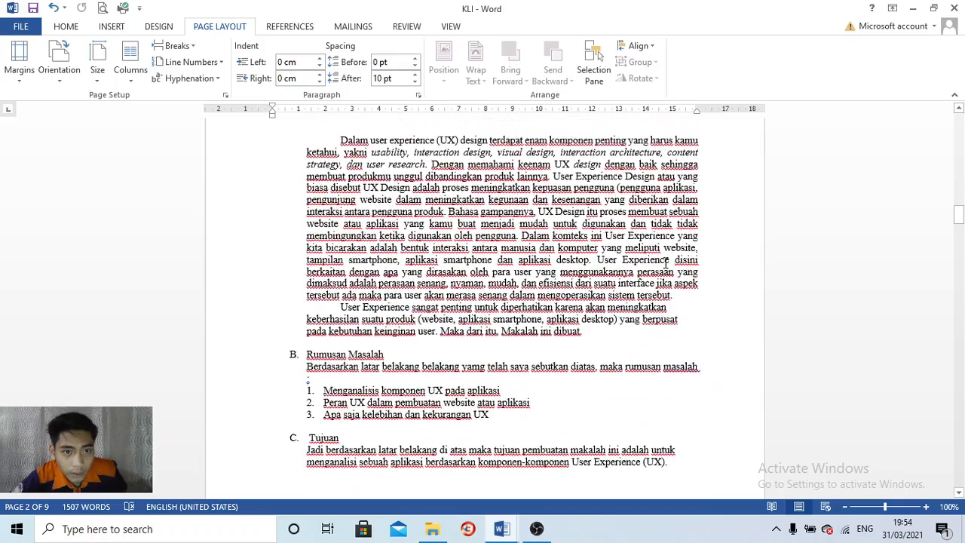
scroll(665, 262, "down", 11)
scroll(665, 262, "up", 10)
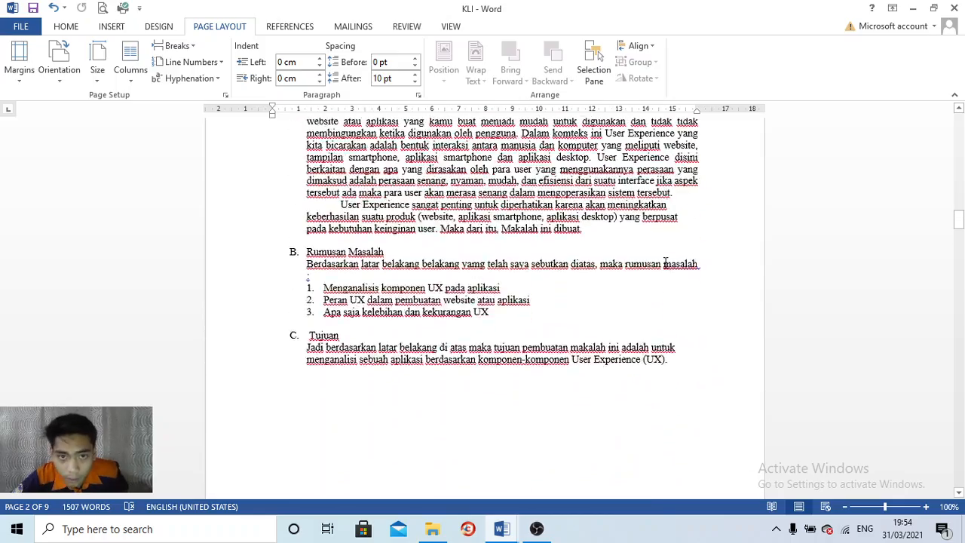
scroll(663, 265, "up", 3)
left_click(326, 295)
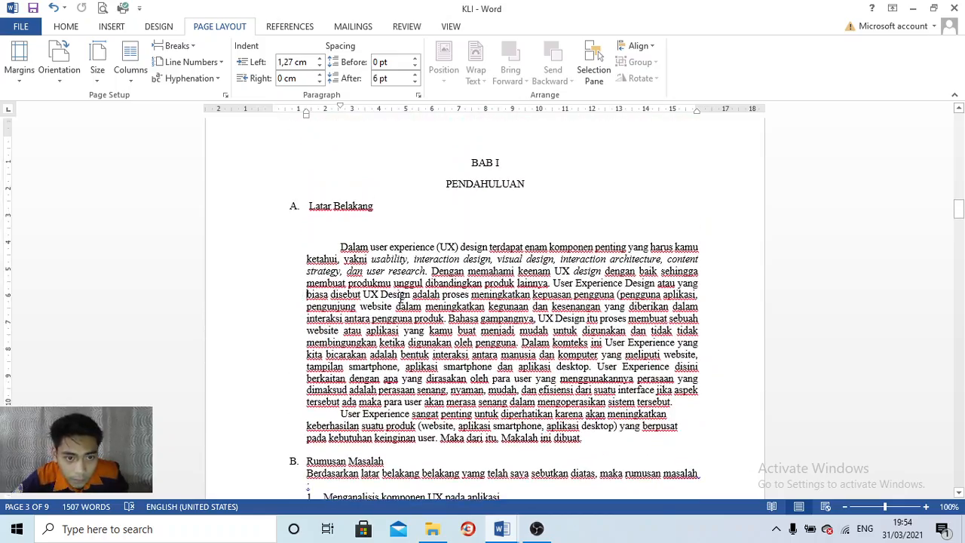
scroll(340, 280, "down", 1)
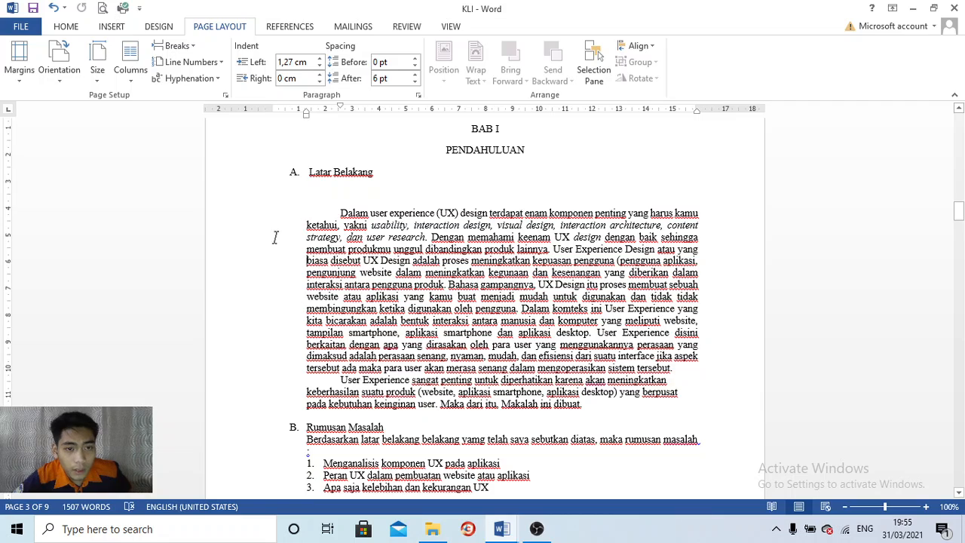
left_click(66, 26)
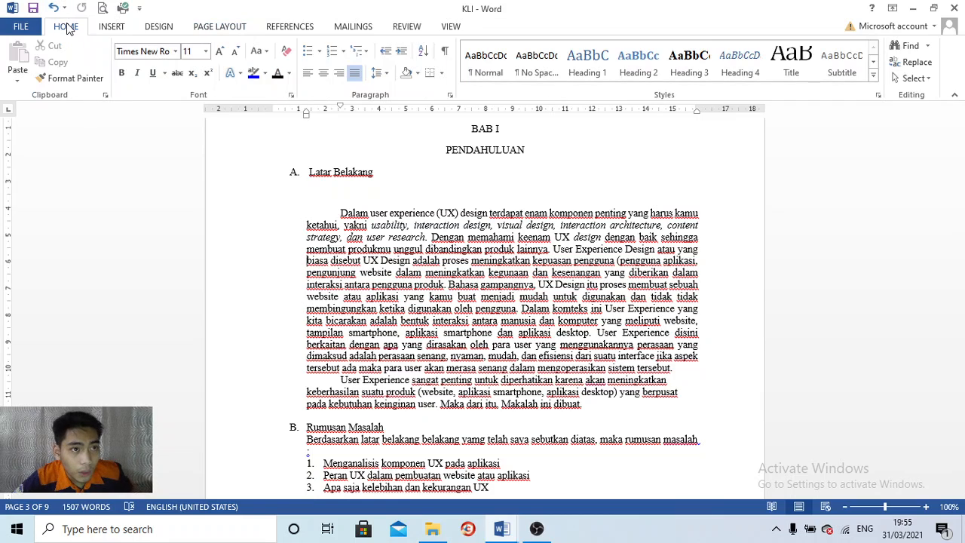
left_click(309, 57)
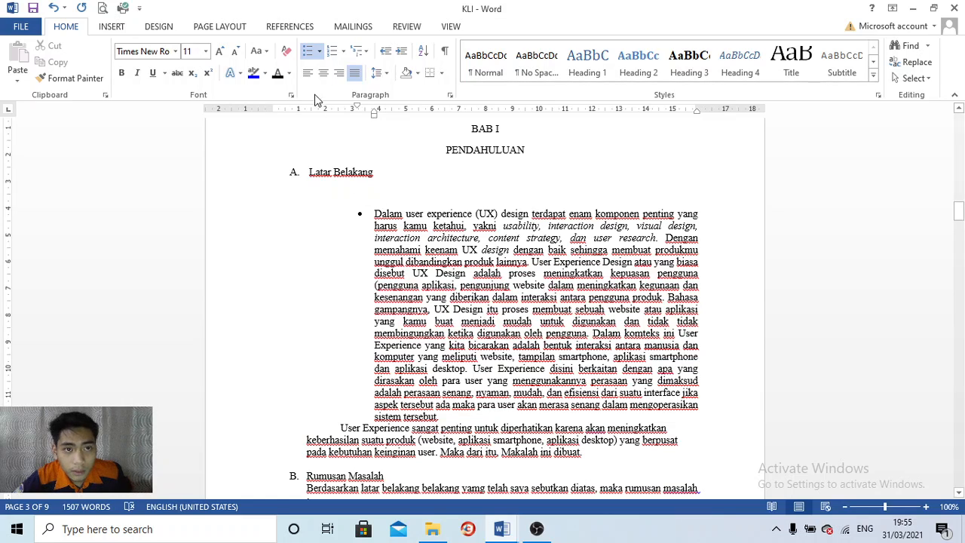
Change the first Latar Belakang paragraph's bullet to the arrow symbol and give the following User Experience paragraph the same bullet.
left_click(318, 55)
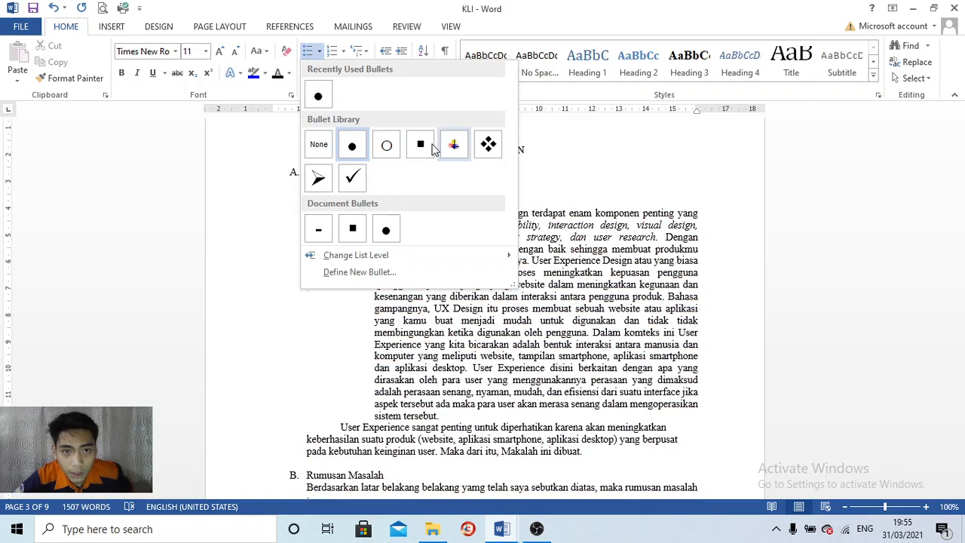
left_click(326, 176)
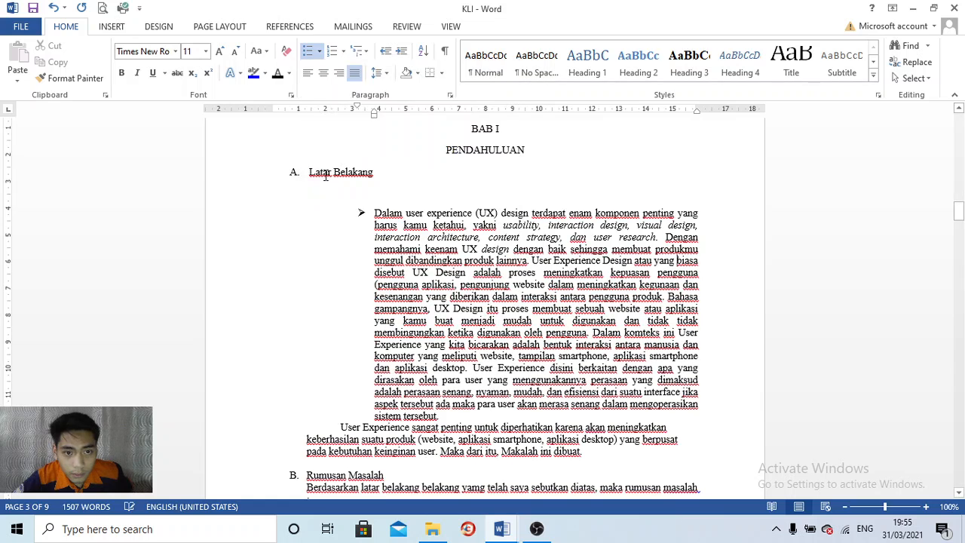
scroll(351, 298, "down", 2)
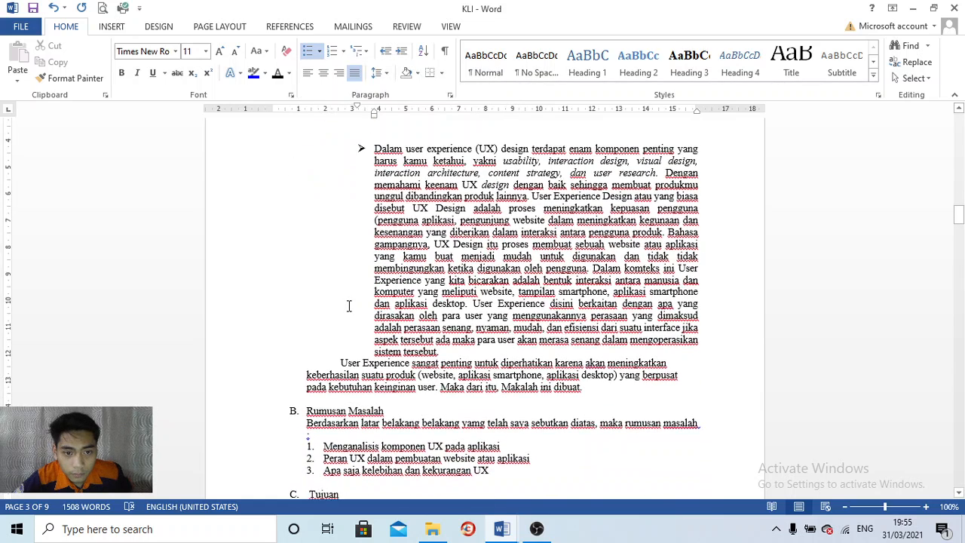
left_click(338, 360)
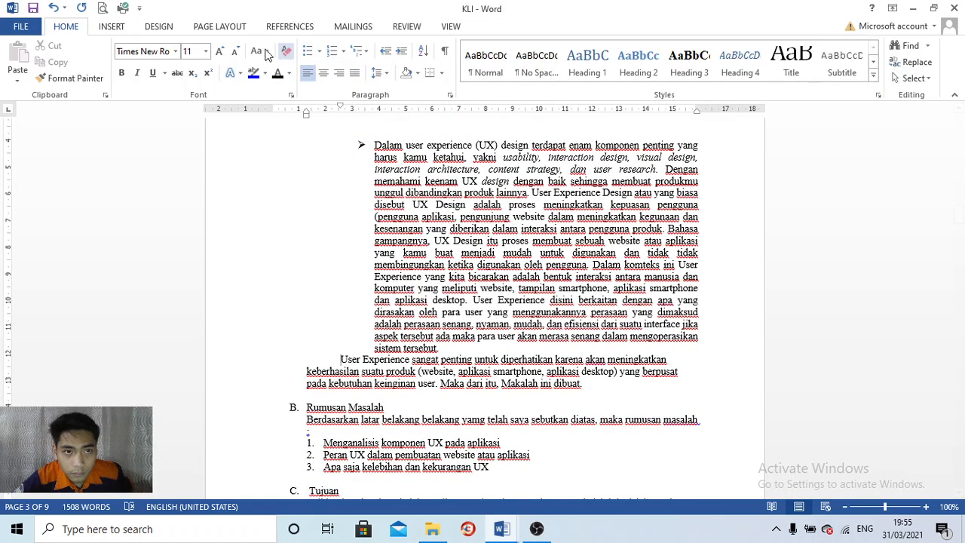
left_click(310, 52)
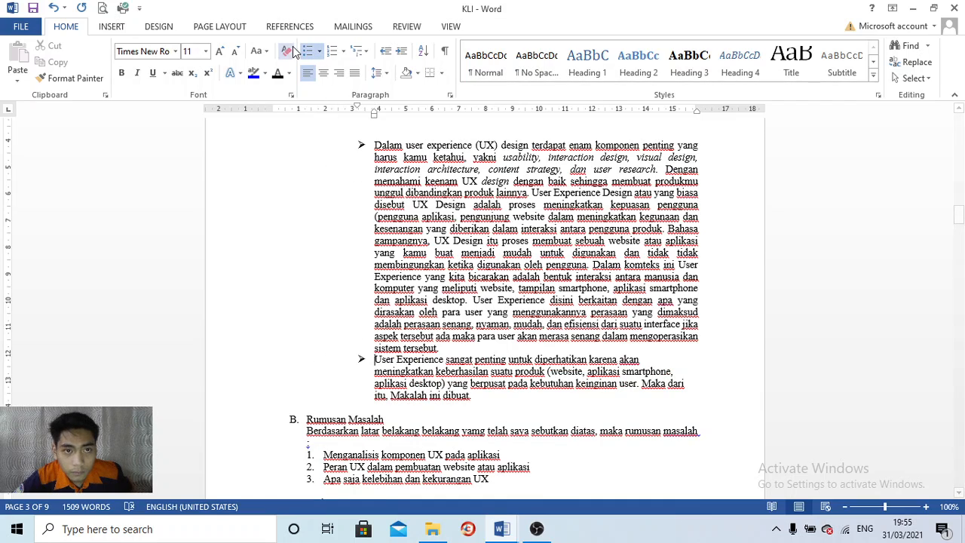
Move the bulleted User Experience paragraph to the fifth list level, and undo that level change.
left_click(517, 404)
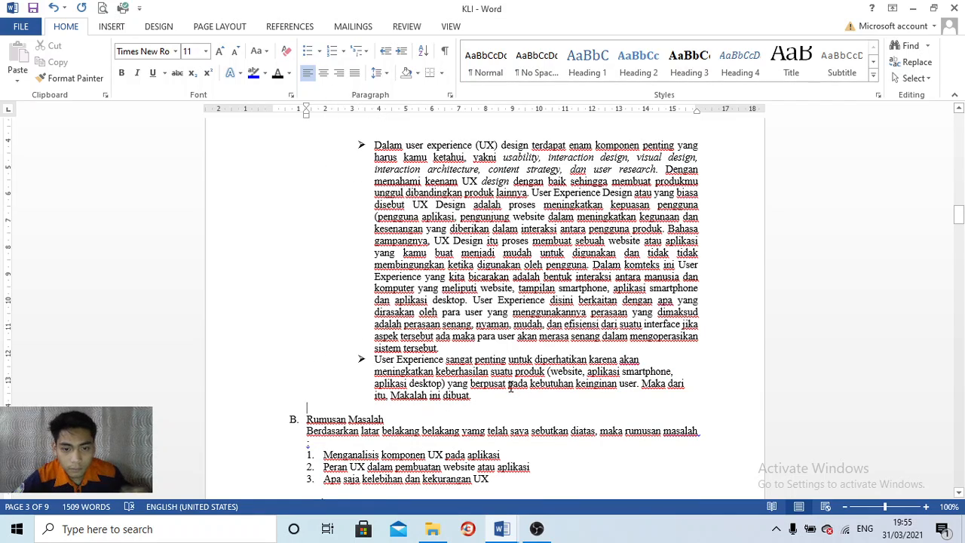
left_click(510, 392)
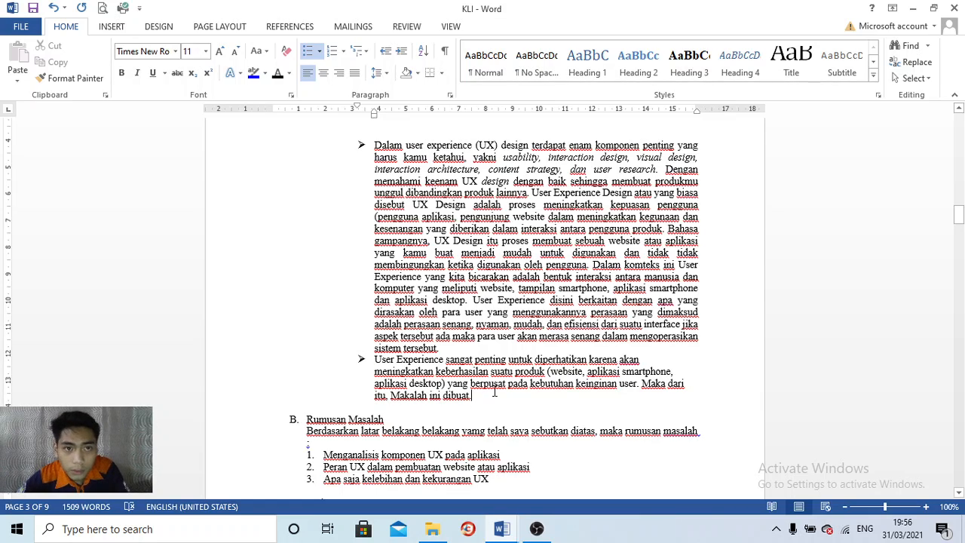
left_click(320, 53)
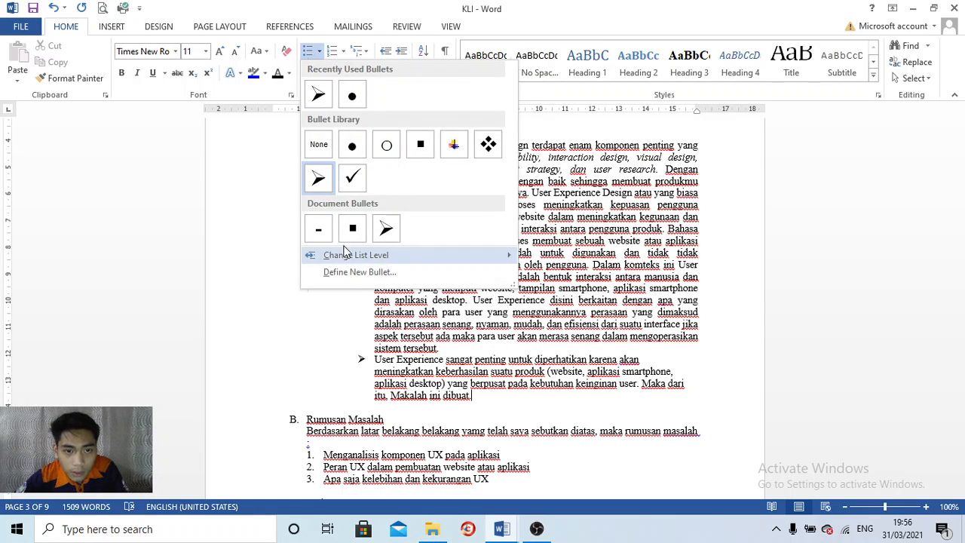
mouse_move(391, 257)
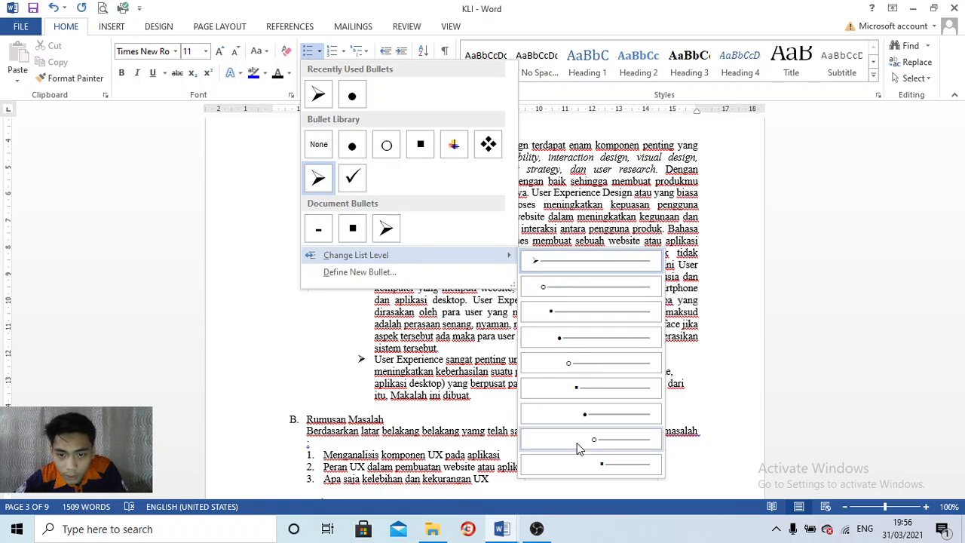
left_click(587, 366)
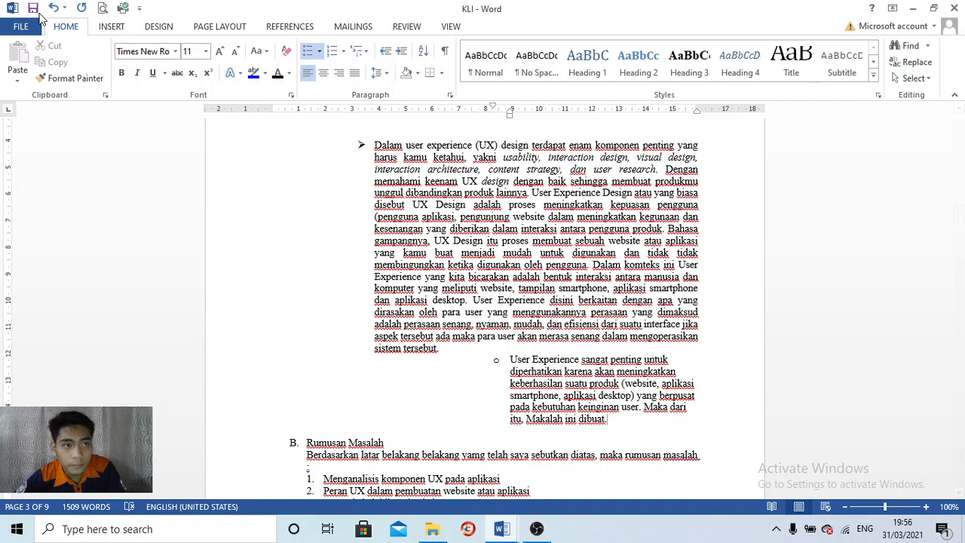
left_click(53, 9)
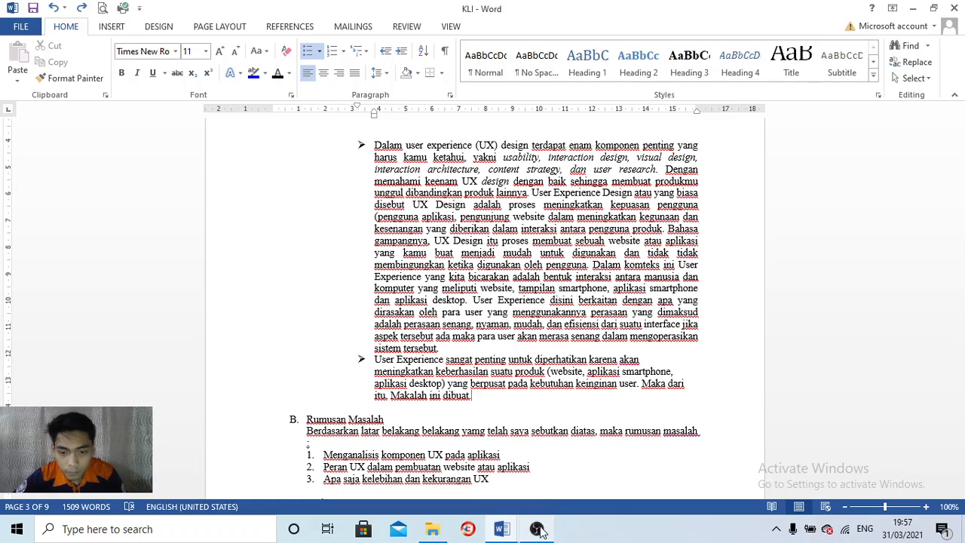
mouse_move(537, 530)
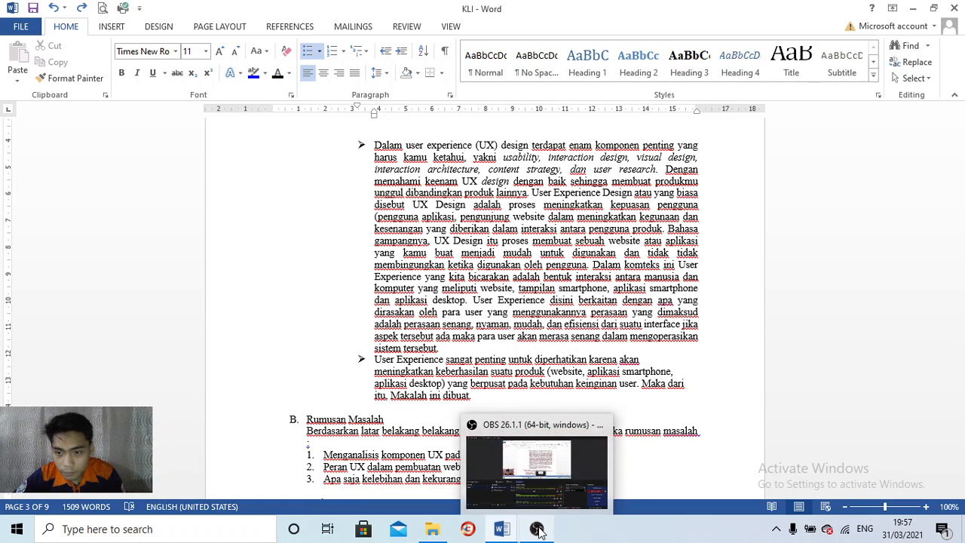
left_click(558, 483)
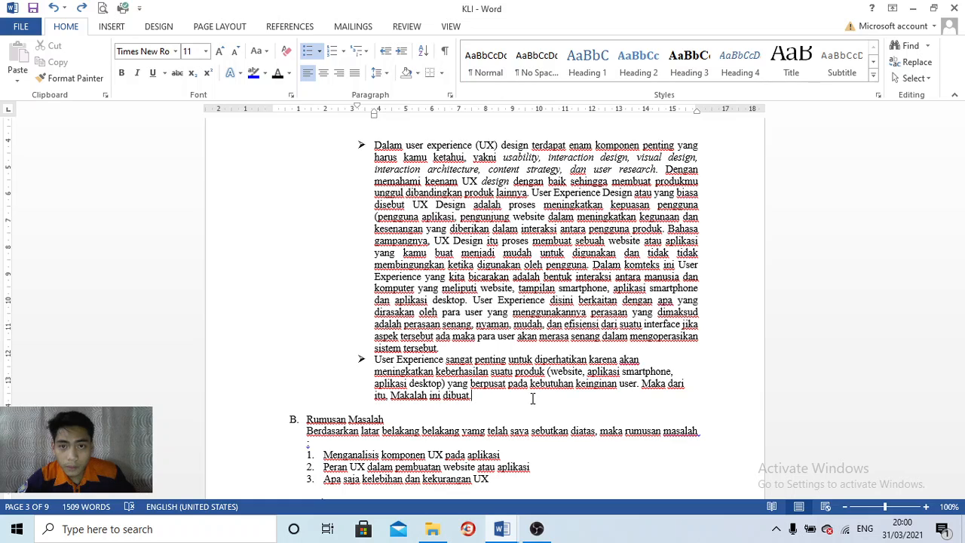
Minimize both Word documents and the OBS window to reach the Windows desktop, and refresh the desktop.
left_click(912, 8)
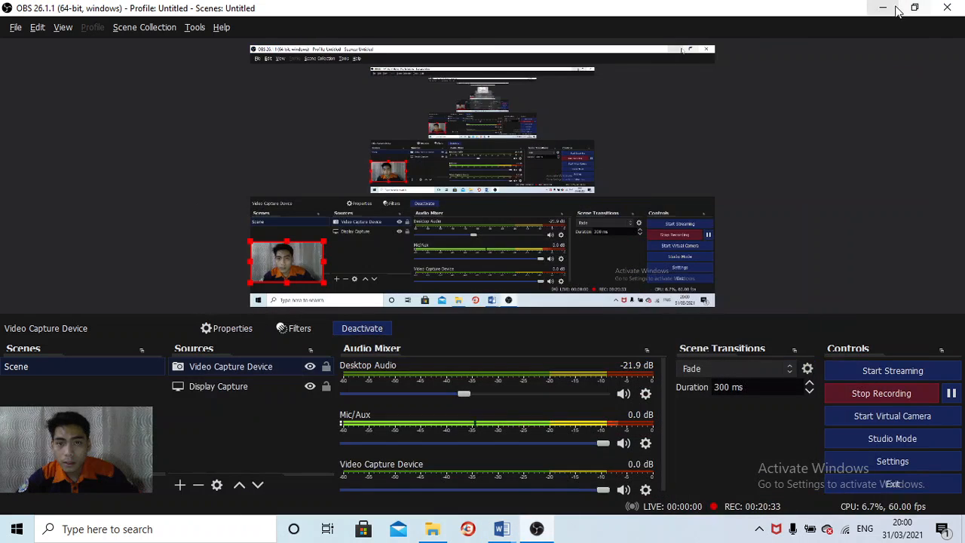
left_click(895, 9)
left_click(892, 9)
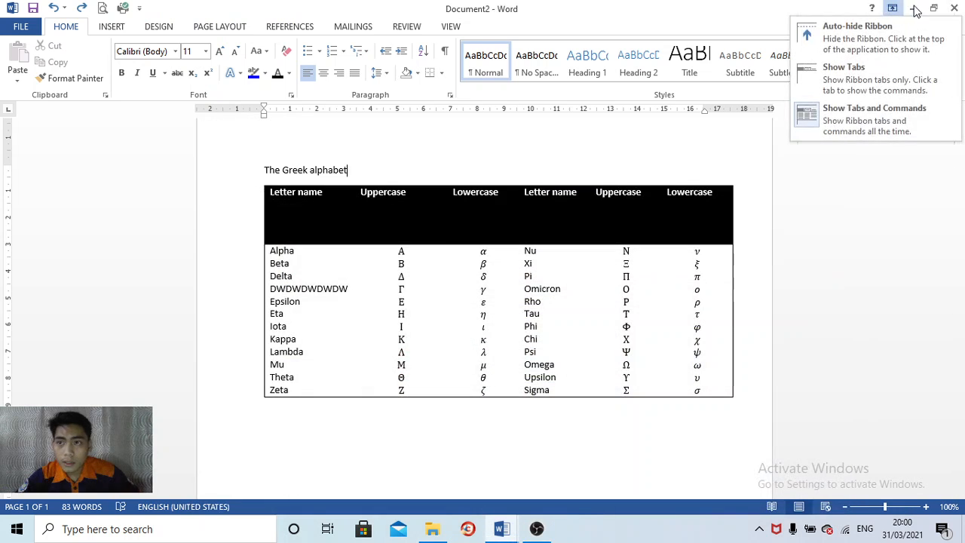
left_click(915, 9)
right_click(545, 37)
left_click(587, 78)
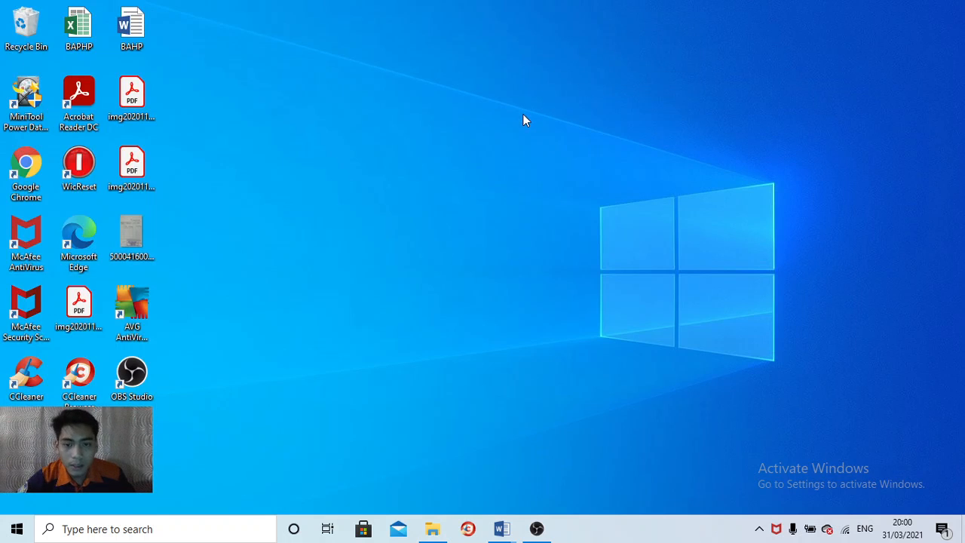
left_click(536, 529)
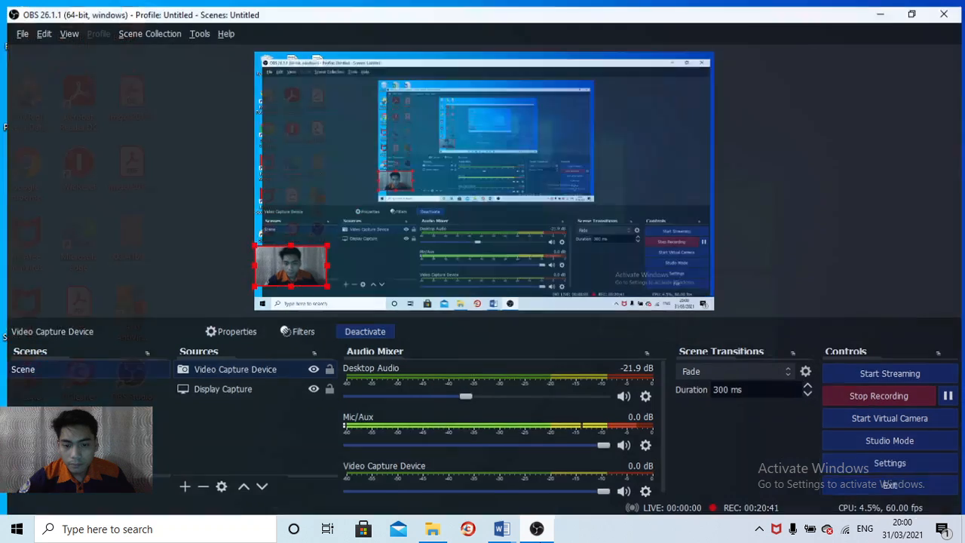